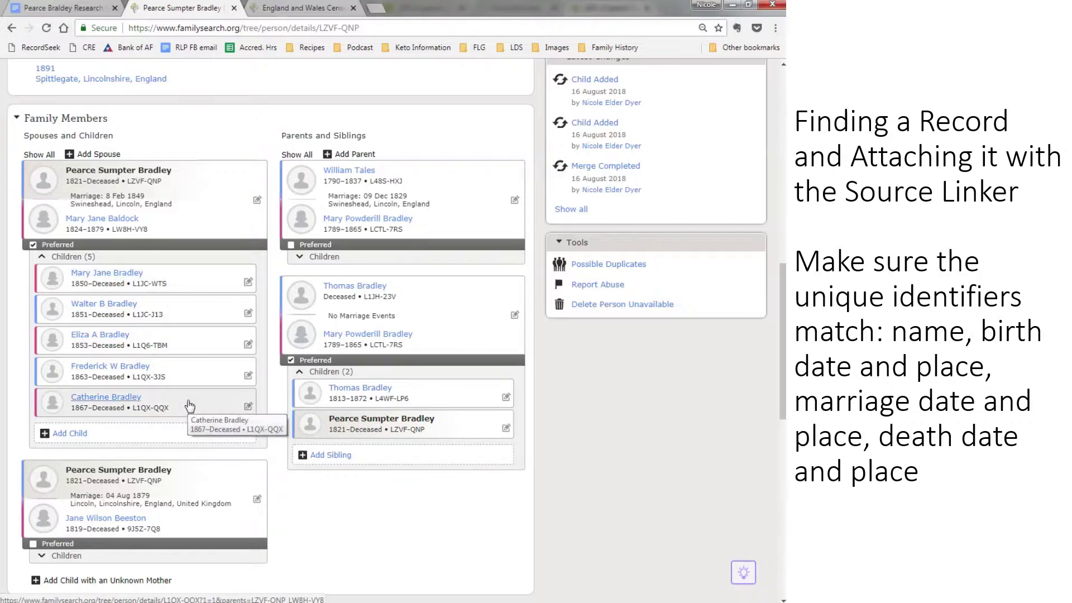
Step: Review the sources attached to the ancestor's profile and check the locality entries in the Google Docs research log
{"action": "scroll", "coordinate": [252, 322], "scroll_direction": "down", "scroll_amount": 8}
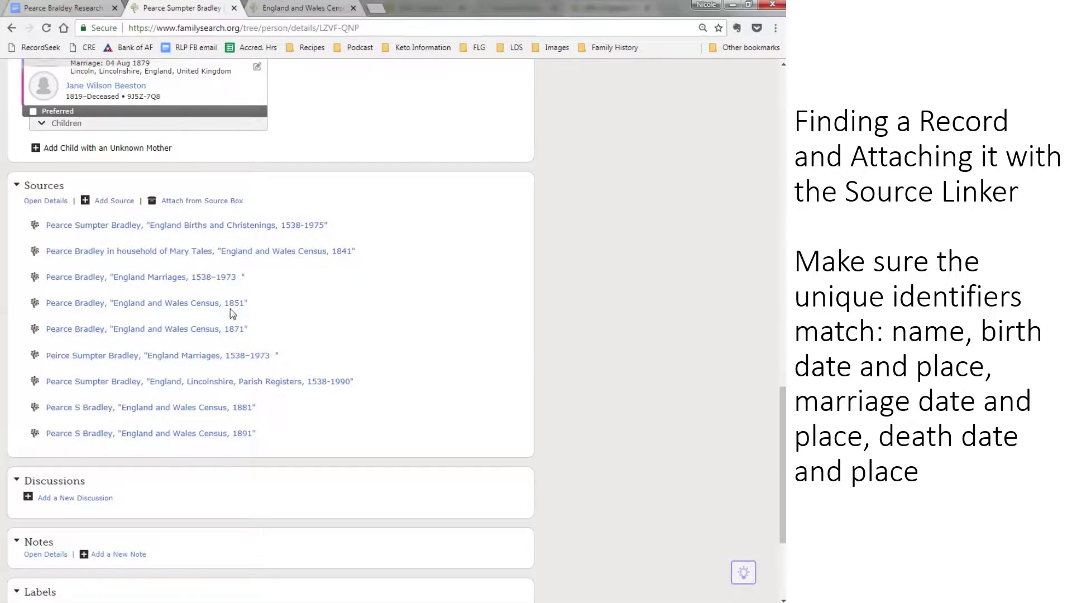
{"action": "left_click", "coordinate": [65, 8]}
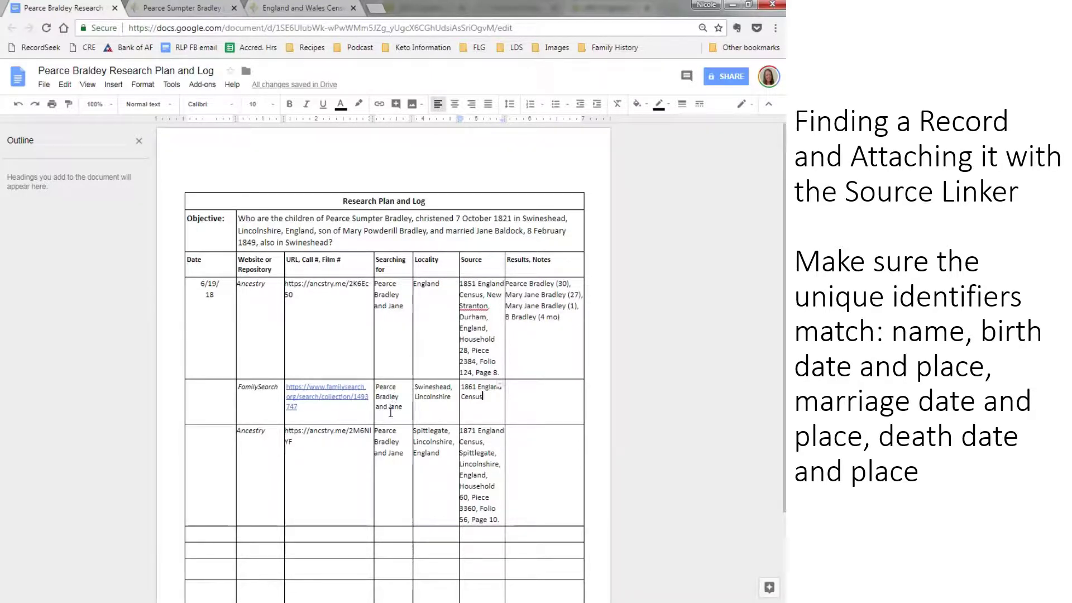
{"action": "double_click", "coordinate": [439, 386]}
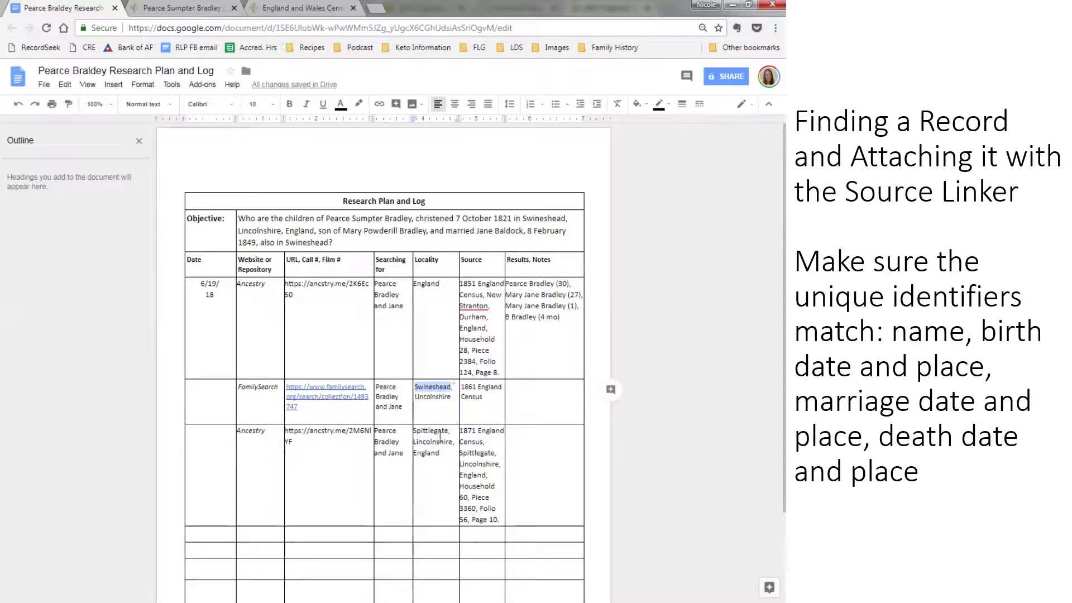
{"action": "double_click", "coordinate": [441, 437]}
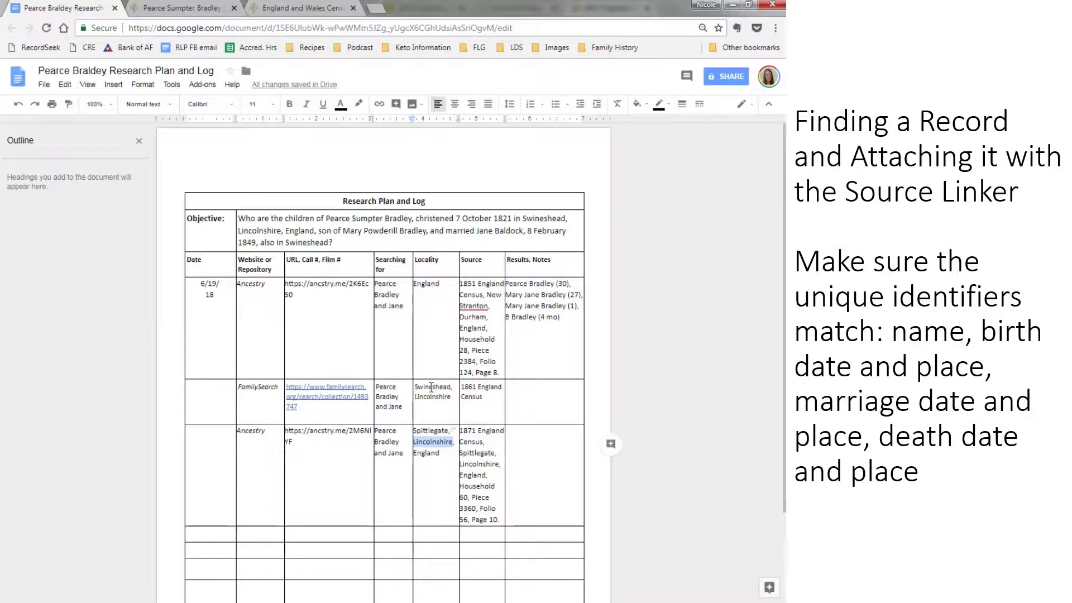
{"action": "left_click", "coordinate": [430, 386]}
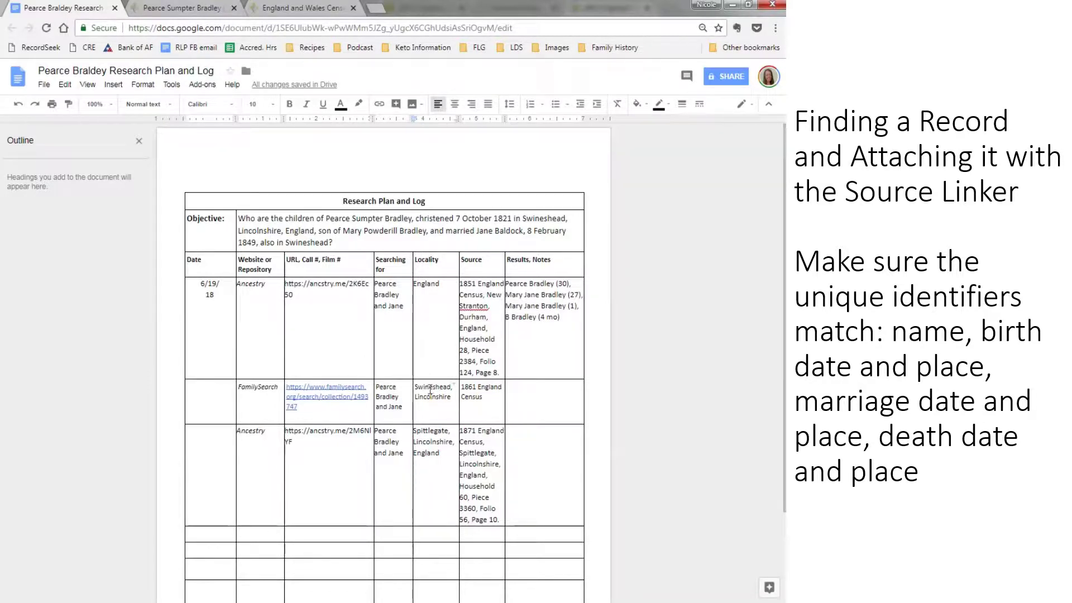
Step: Open the FamilySearch collection linked in the log's 1861 England Census row
{"action": "left_click", "coordinate": [333, 400]}
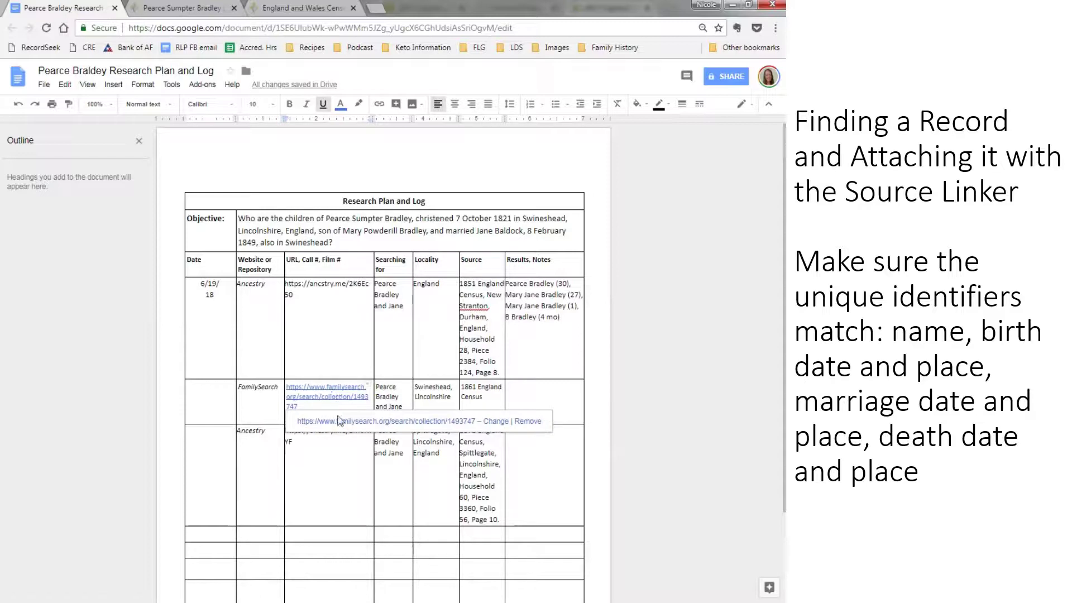
{"action": "left_click", "coordinate": [340, 423]}
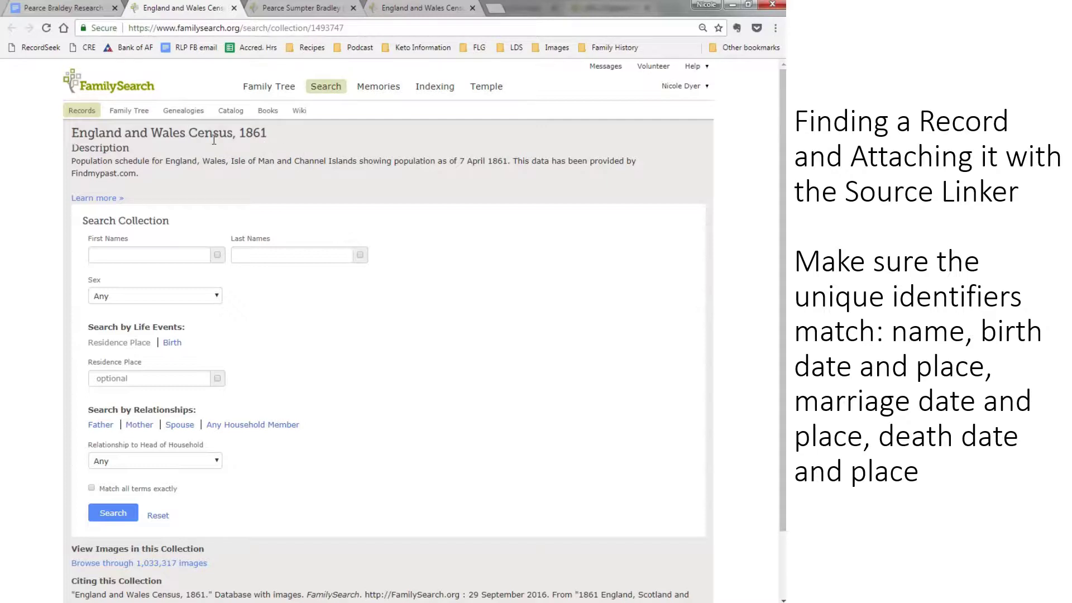
{"action": "left_click", "coordinate": [61, 8]}
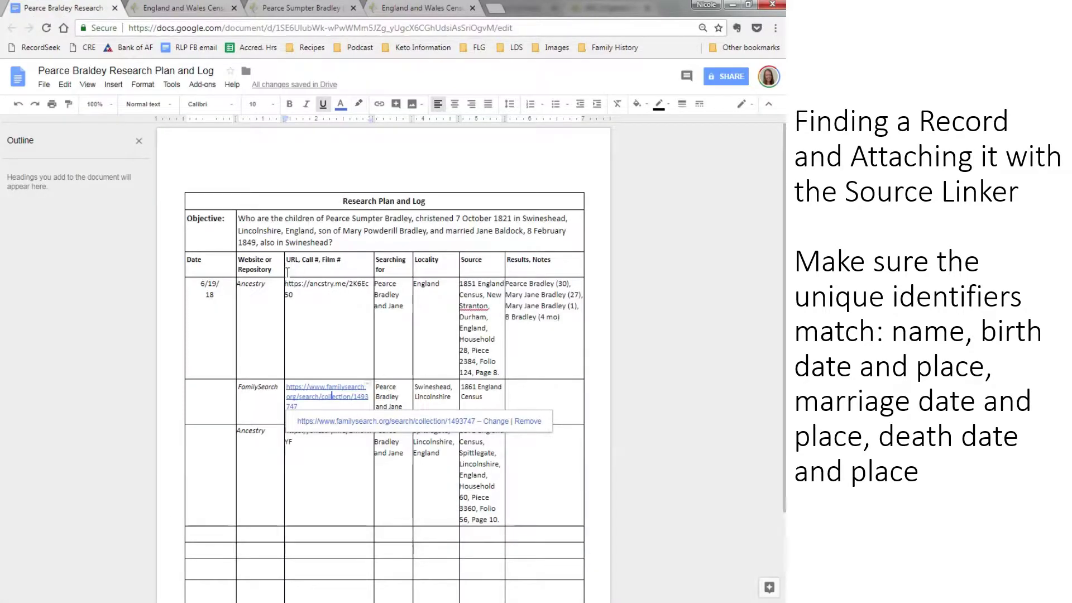
{"action": "left_click", "coordinate": [275, 283]}
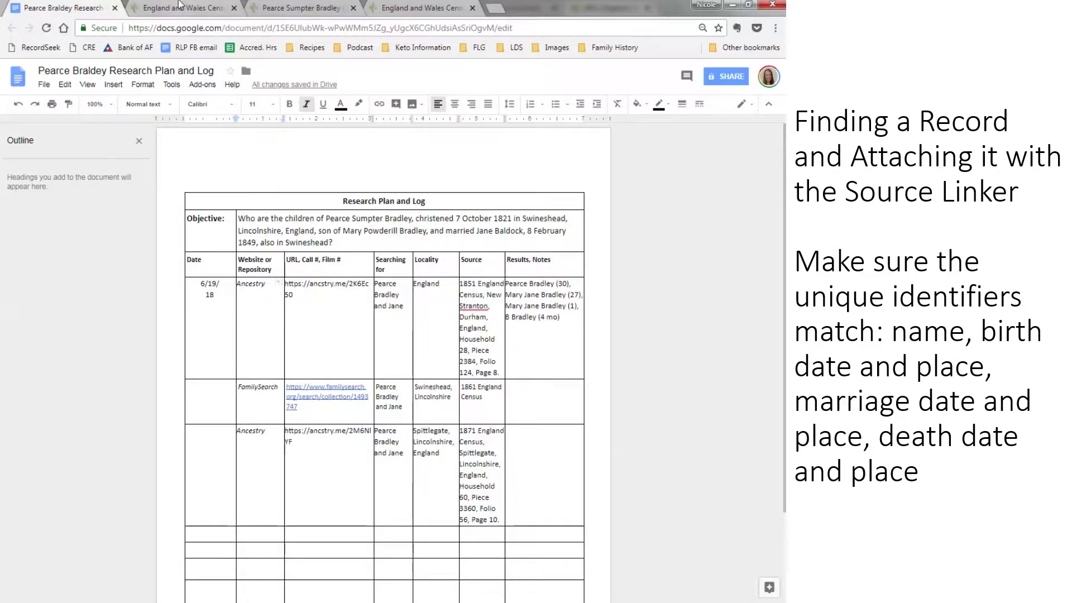
{"action": "left_click", "coordinate": [180, 6]}
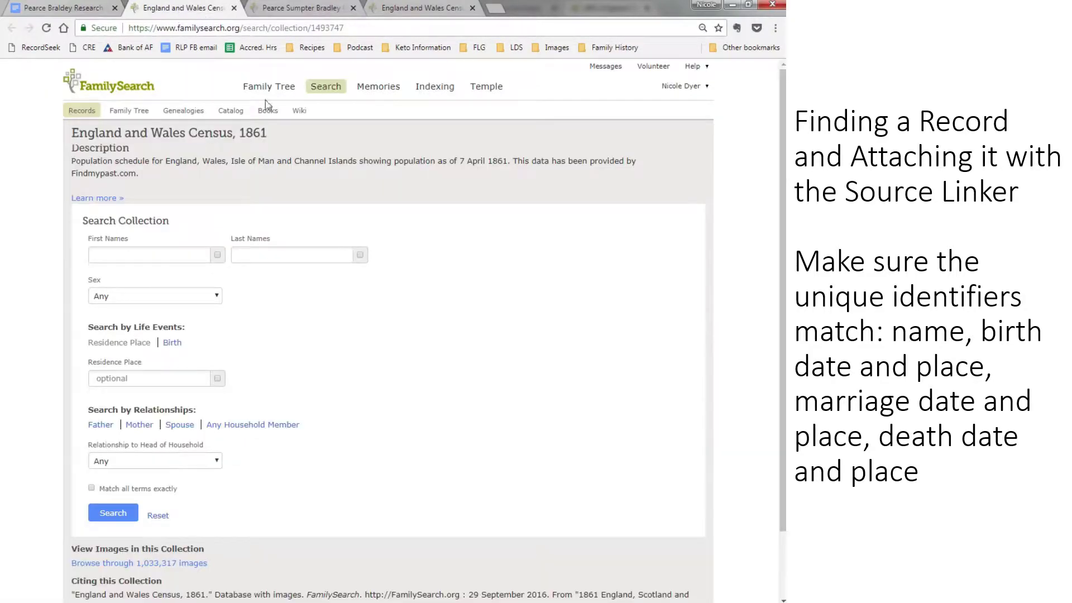
Step: Enter the ancestor's first and last names in the 1861 census search form and set the sex to Male
{"action": "left_click", "coordinate": [160, 257]}
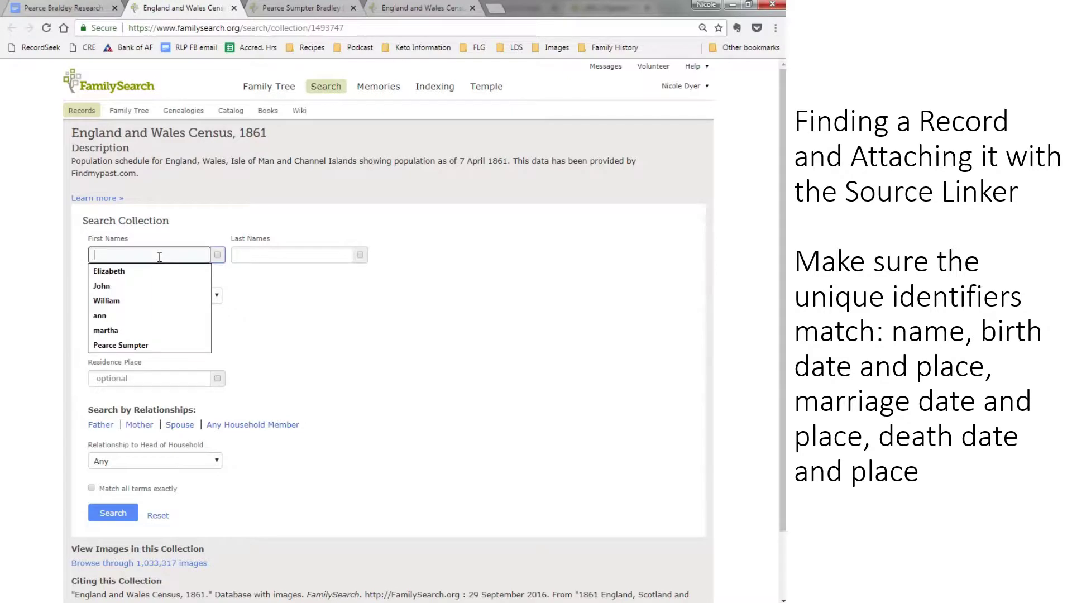
{"action": "type", "text": "pearce sumpter"}
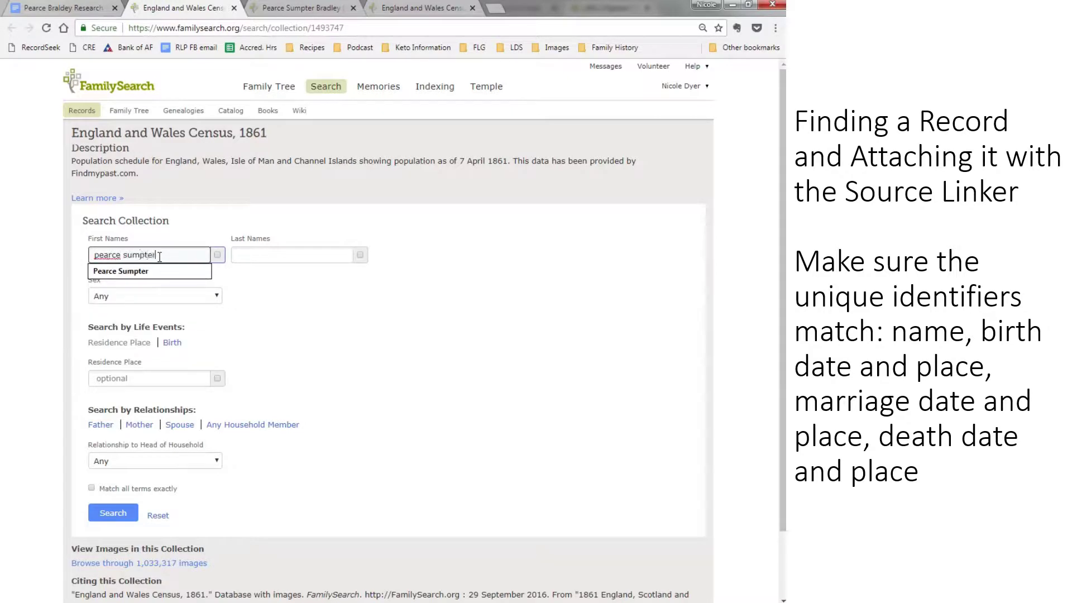
{"action": "key", "text": "Tab"}
{"action": "type", "text": "bradley"}
{"action": "key", "text": "Tab"}
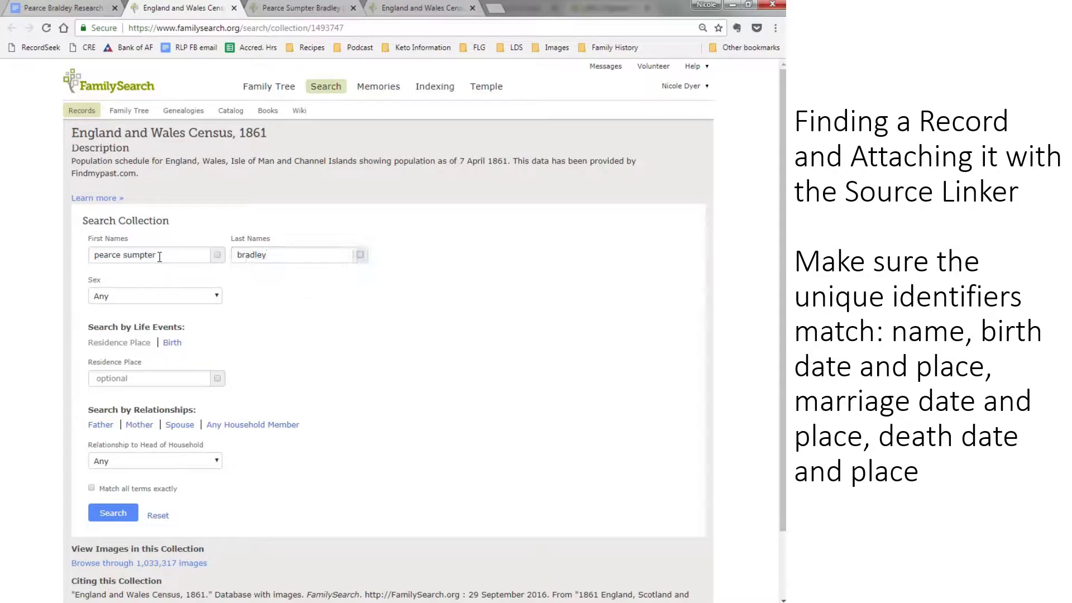
{"action": "key", "text": "m"}
{"action": "key", "text": "Tab"}
Step: Set the residence place in the census search to swineshead, lincolnshire
{"action": "left_click", "coordinate": [144, 372]}
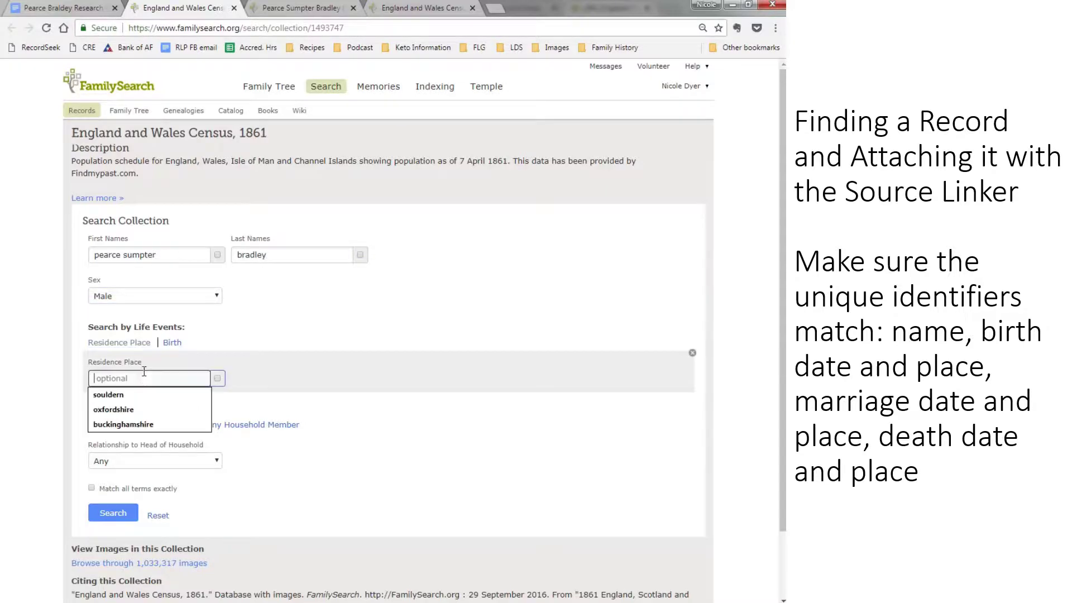
{"action": "type", "text": "s"}
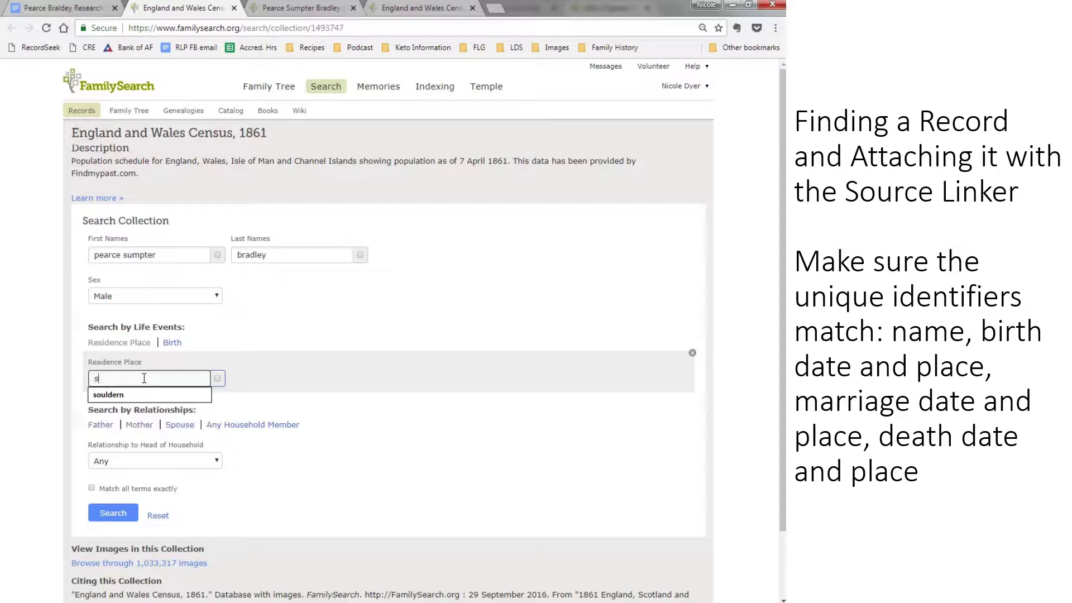
{"action": "type", "text": "weleshead, lincolnshire"}
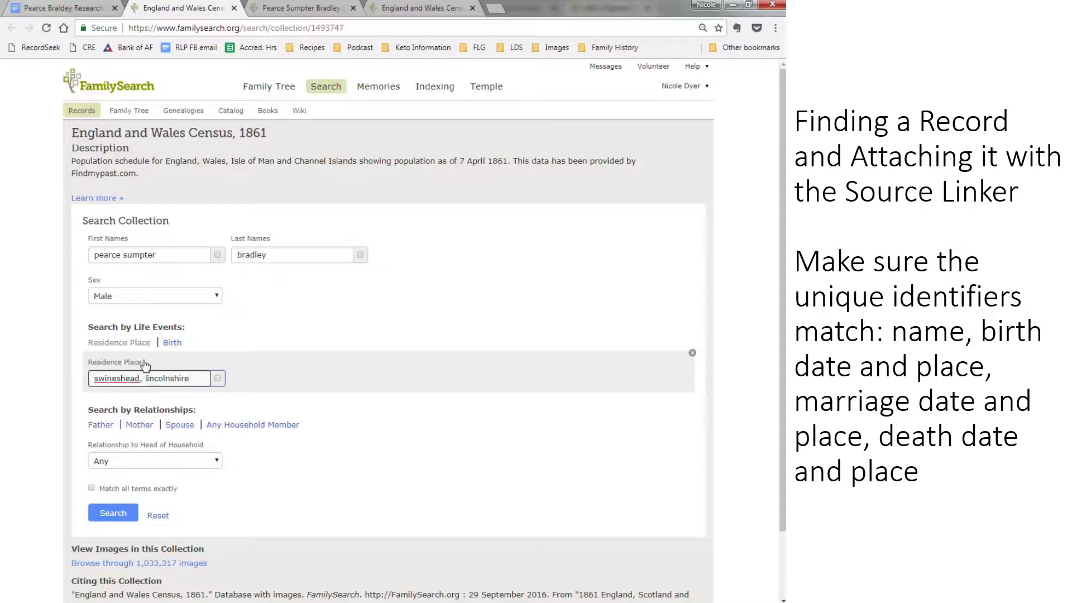
Step: Add a birth criterion with birthplace swineshead, lincolnshire and the birth year range 1820 to 1824
{"action": "left_click", "coordinate": [168, 344]}
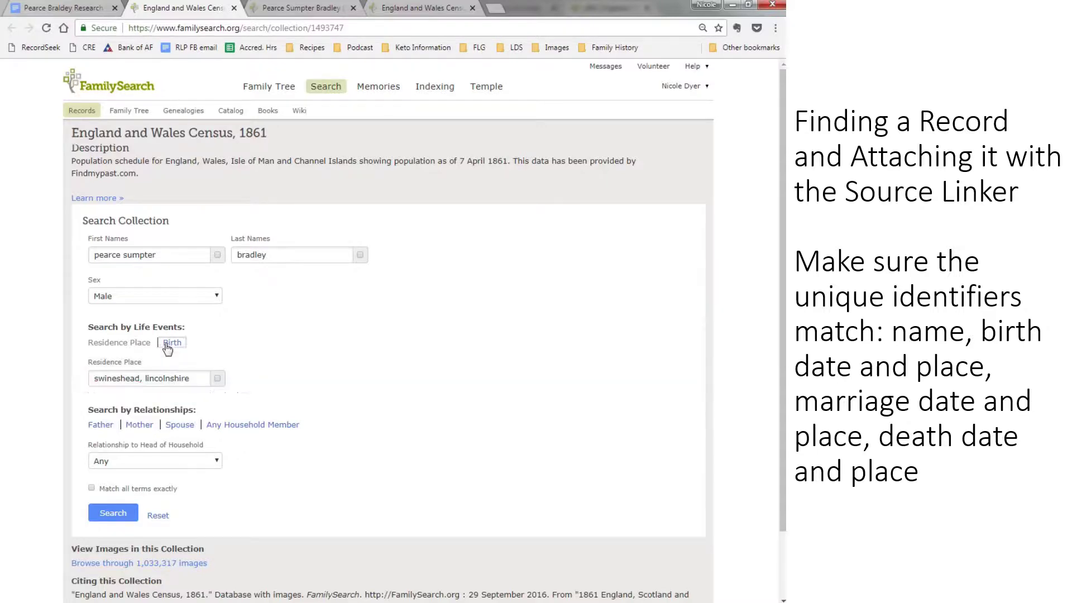
{"action": "left_click", "coordinate": [125, 425]}
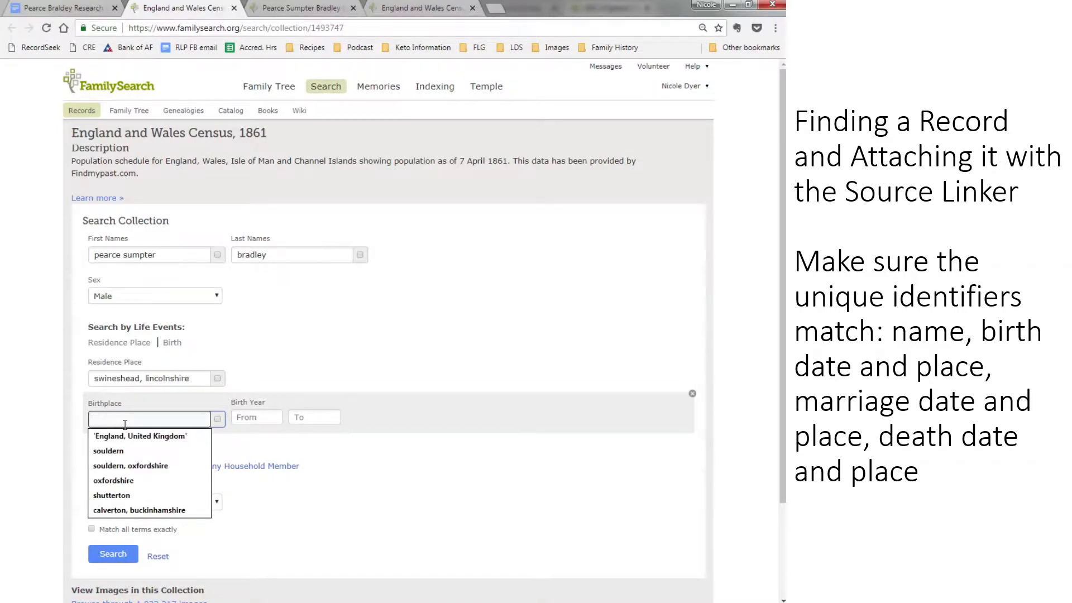
{"action": "type", "text": "swineshead, lincolnshire1820"}
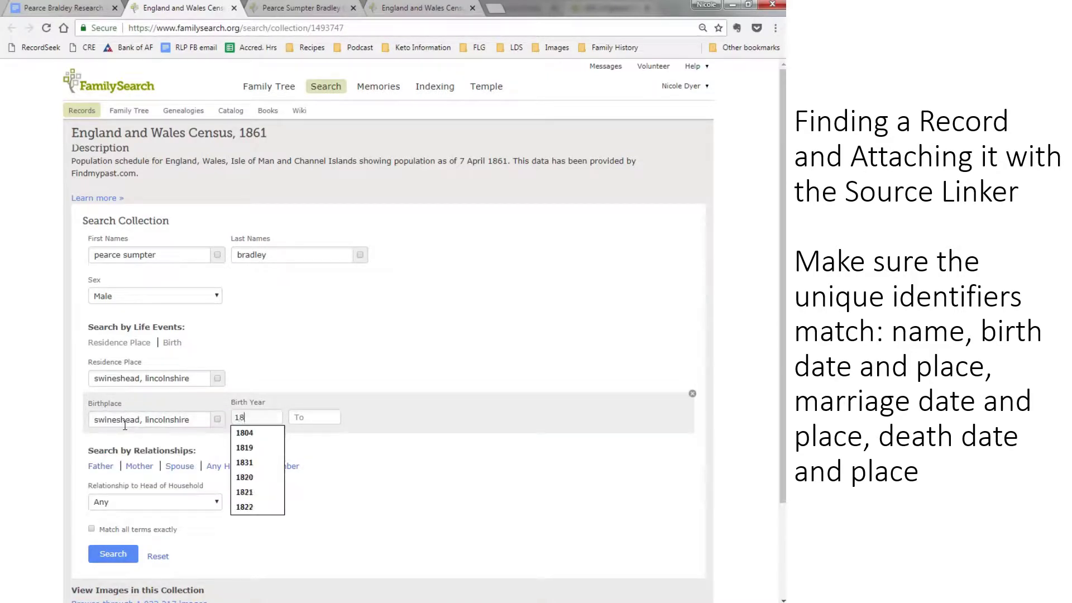
{"action": "key", "text": "Tab"}
{"action": "type", "text": "1824"}
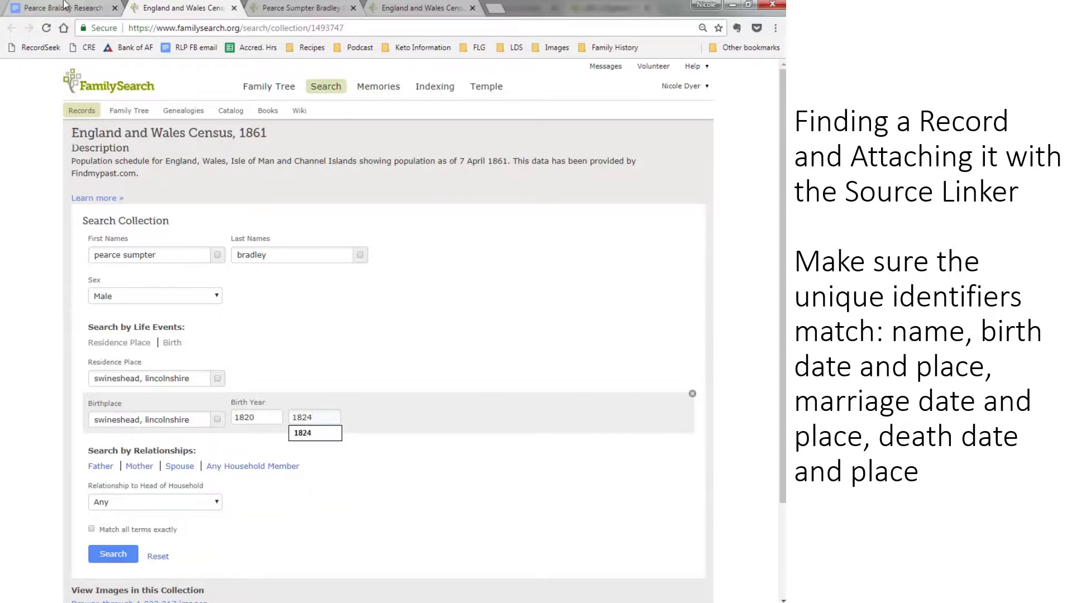
Step: Check the christening year in the research log, start the birth year range at 1818, and broaden the residence place to lincolnshire
{"action": "left_click", "coordinate": [64, 8]}
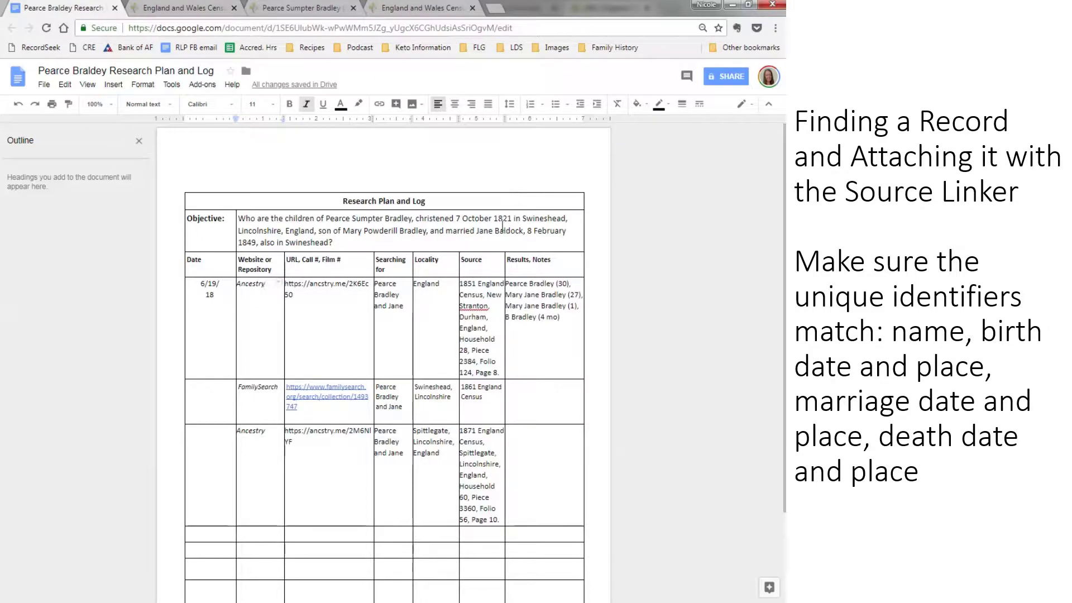
{"action": "left_click_drag", "start_coordinate": [512, 219], "coordinate": [498, 219]}
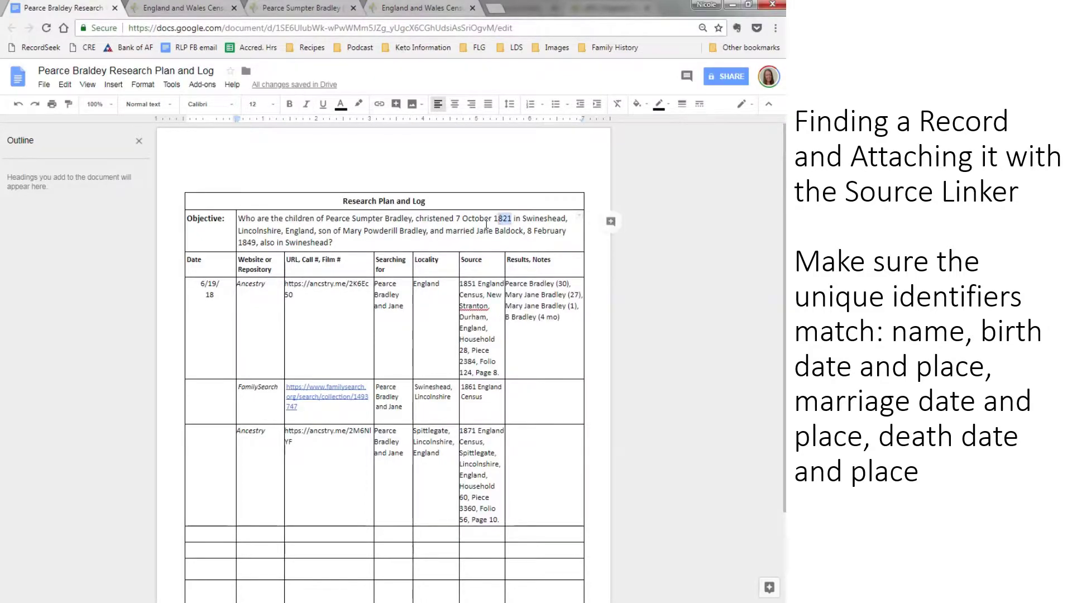
{"action": "key", "text": "ctrl+Tab"}
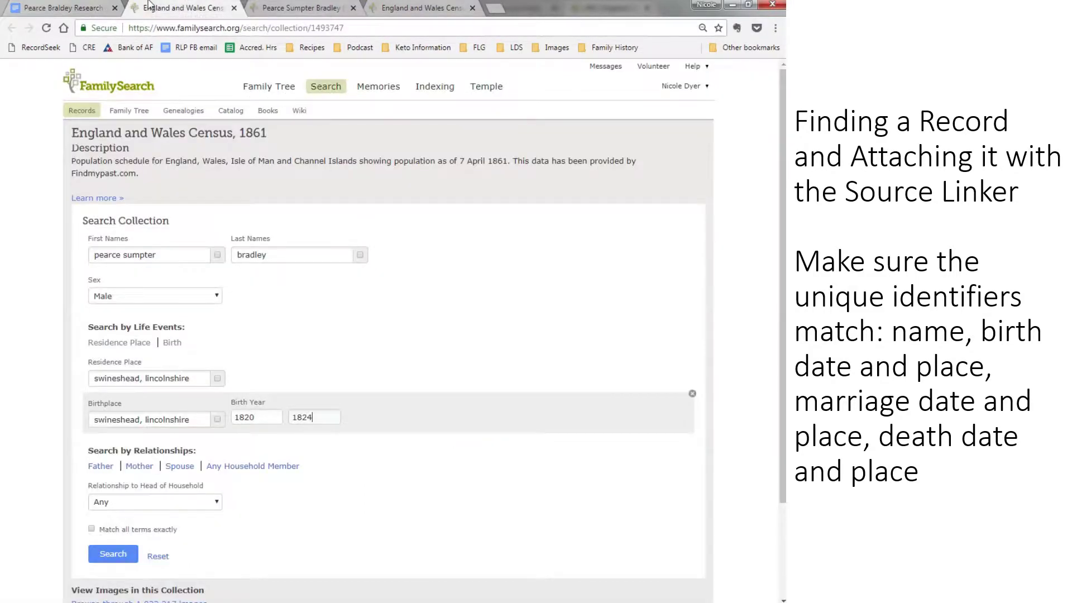
{"action": "left_click_drag", "start_coordinate": [245, 418], "coordinate": [279, 419]}
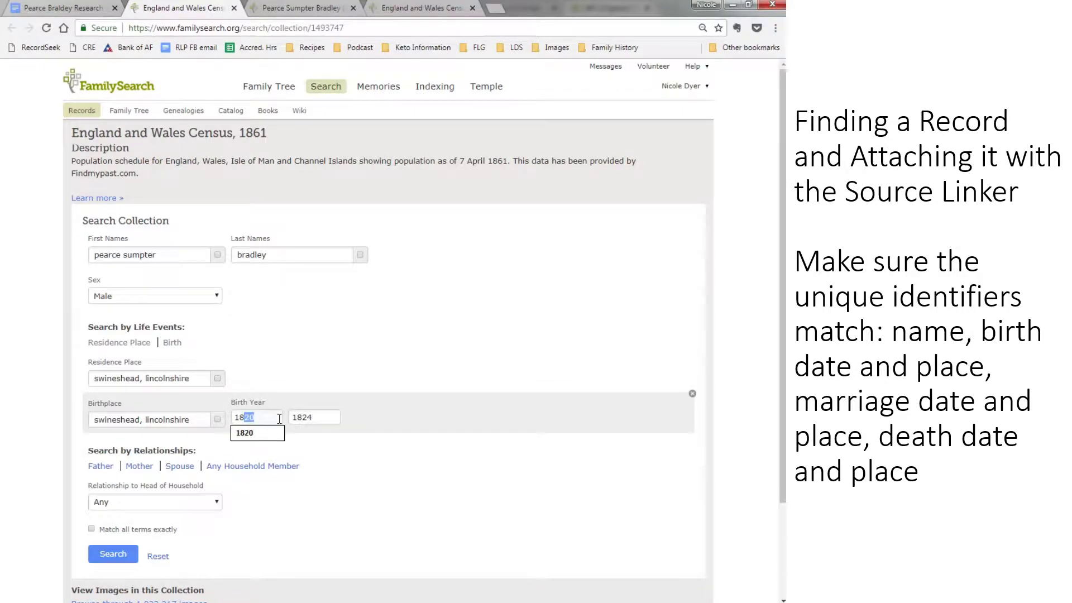
{"action": "type", "text": "18"}
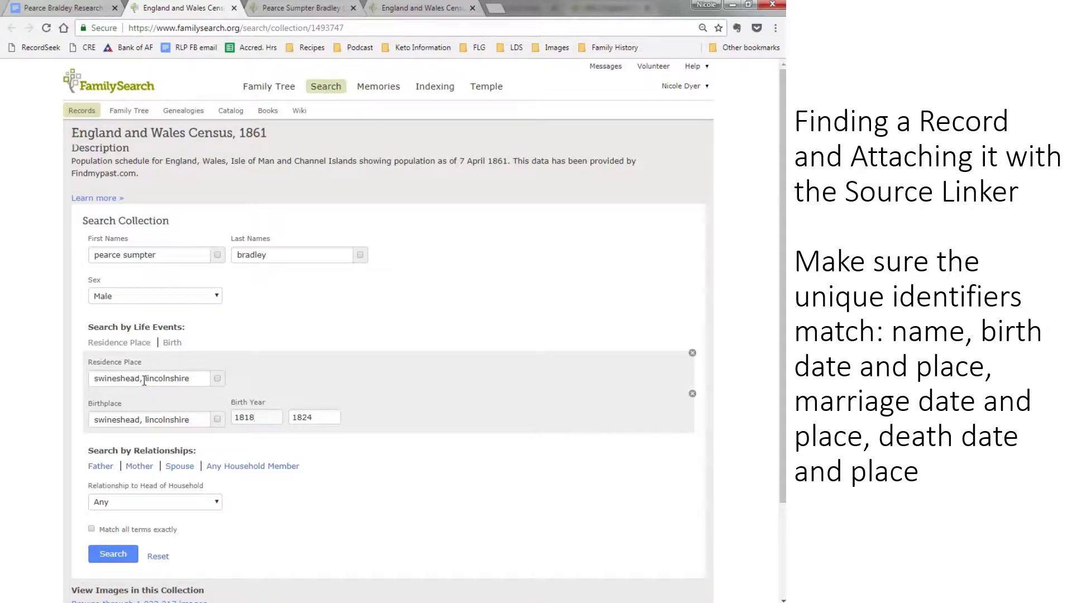
{"action": "left_click_drag", "start_coordinate": [144, 380], "coordinate": [49, 382]}
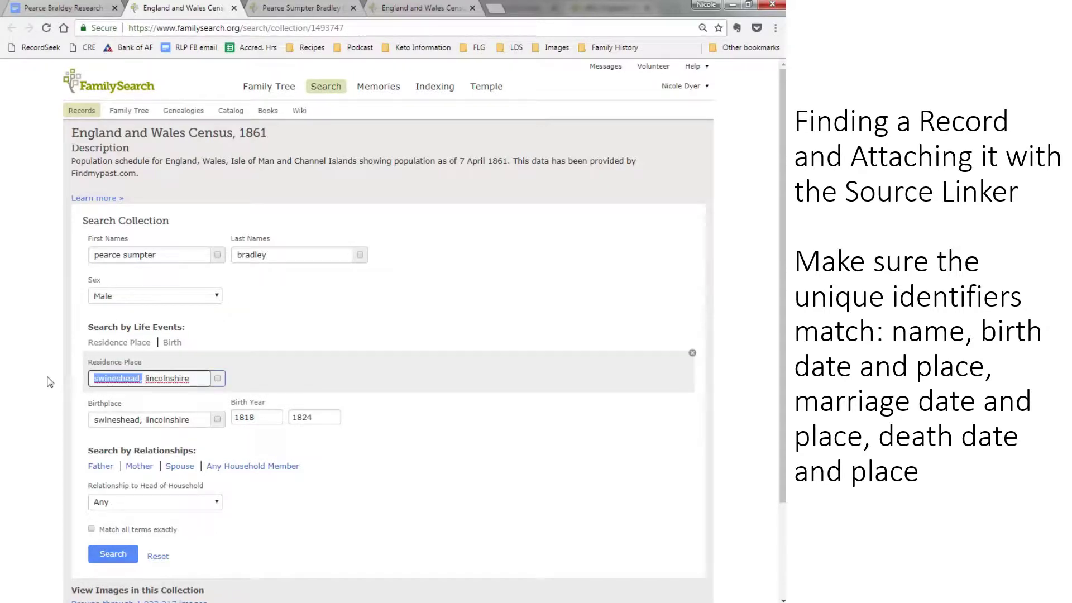
{"action": "key", "text": "BackSpace"}
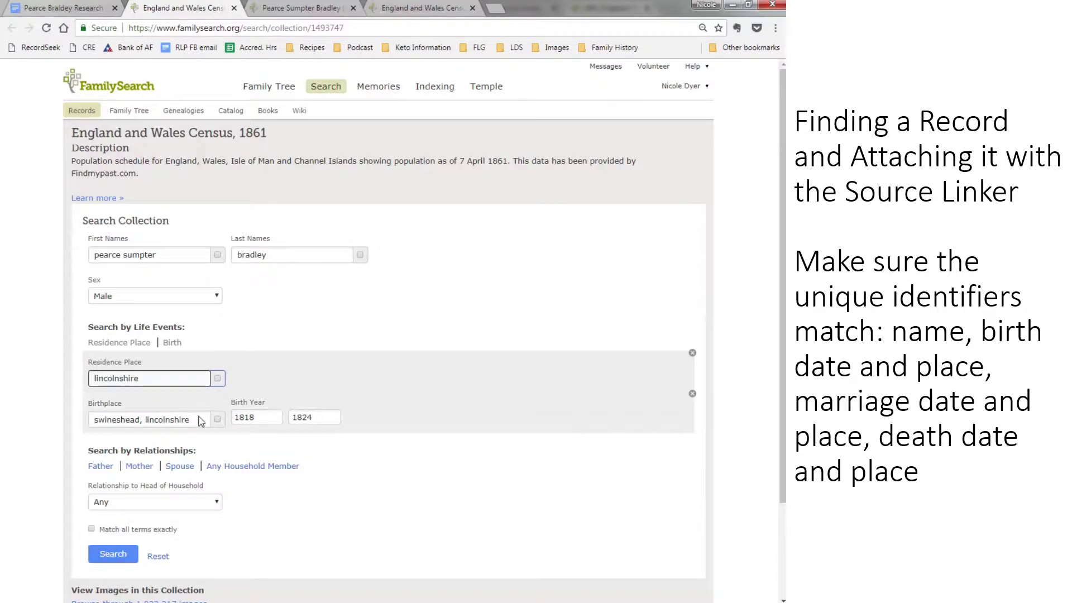
Step: Add the spouse's first name as a relationship criterion and run the 1861 census search
{"action": "left_click", "coordinate": [180, 467]}
{"action": "type", "text": "jane"}
{"action": "left_click", "coordinate": [413, 470]}
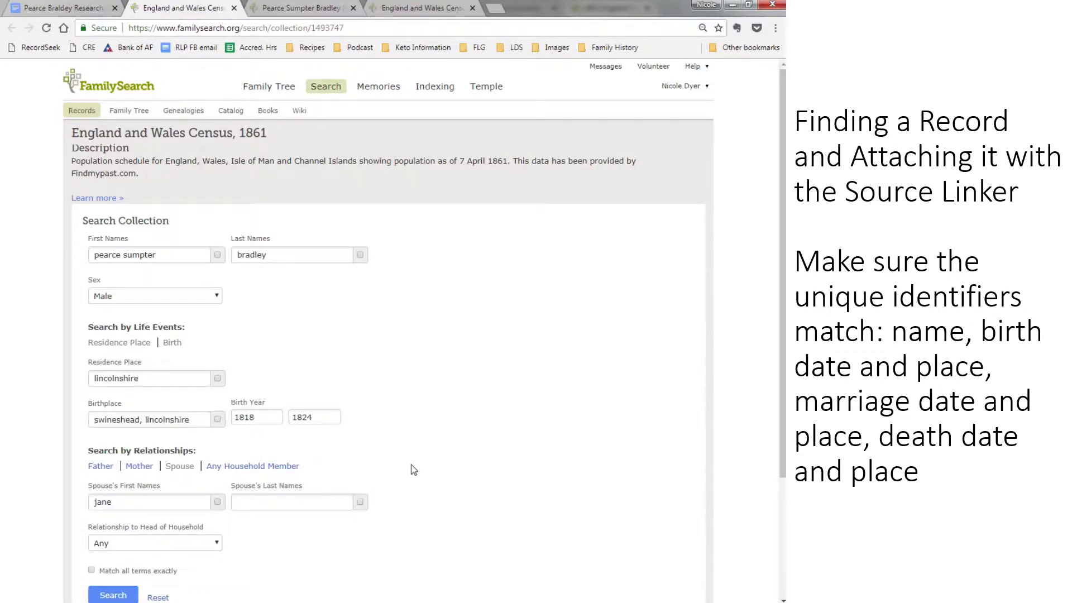
{"action": "scroll", "coordinate": [413, 470], "scroll_direction": "down", "scroll_amount": 1}
{"action": "left_click", "coordinate": [113, 537]}
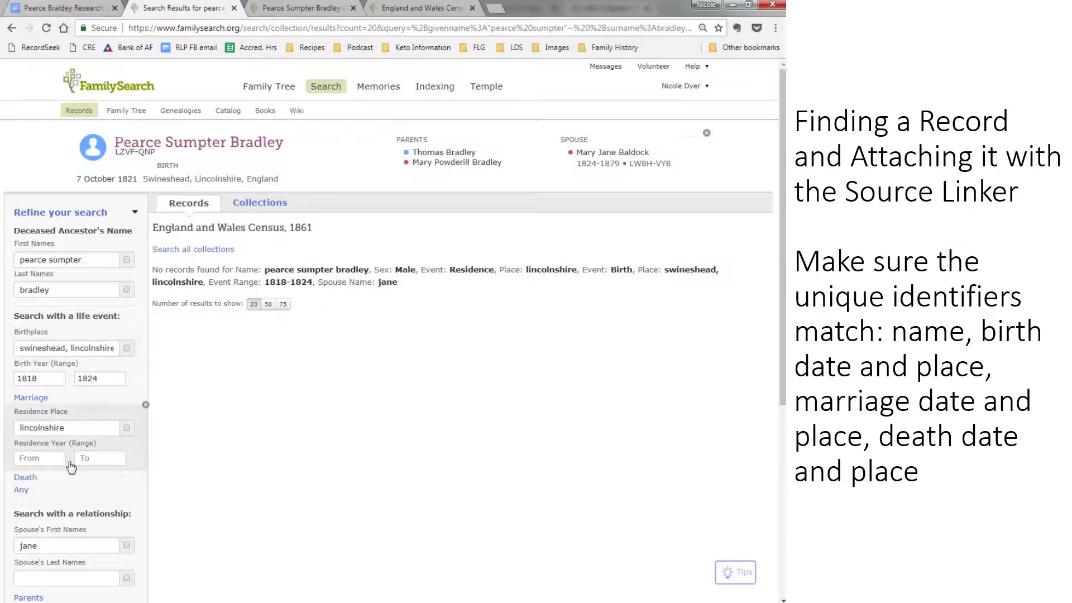
Step: Clear the residence place from the search criteria and rerun the search
{"action": "left_click", "coordinate": [84, 429]}
{"action": "left_click_drag", "start_coordinate": [60, 432], "coordinate": [7, 438]}
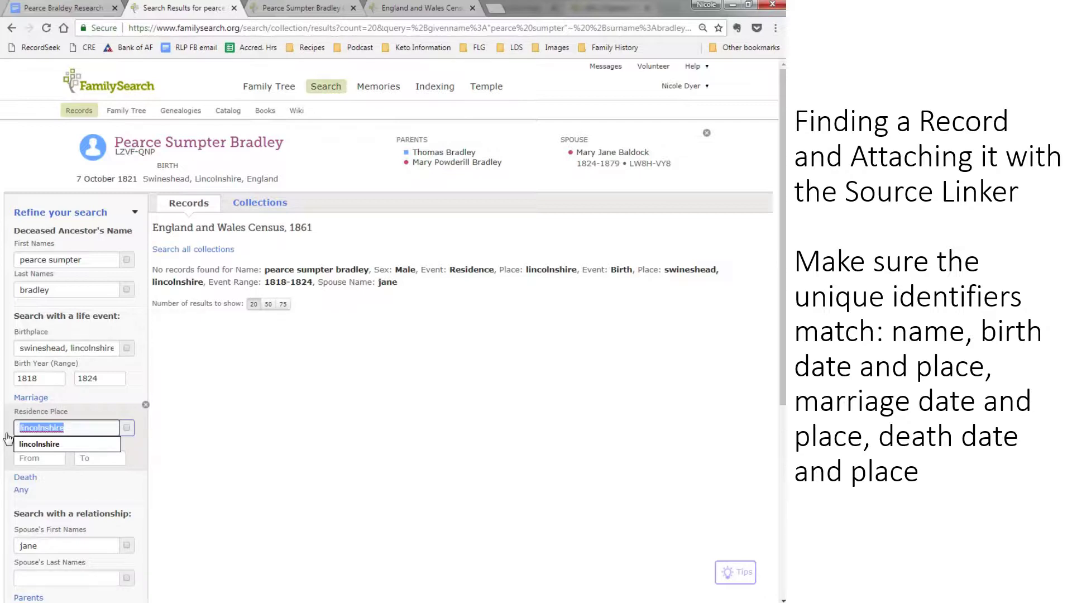
{"action": "key", "text": "BackSpace"}
{"action": "key", "text": "Return"}
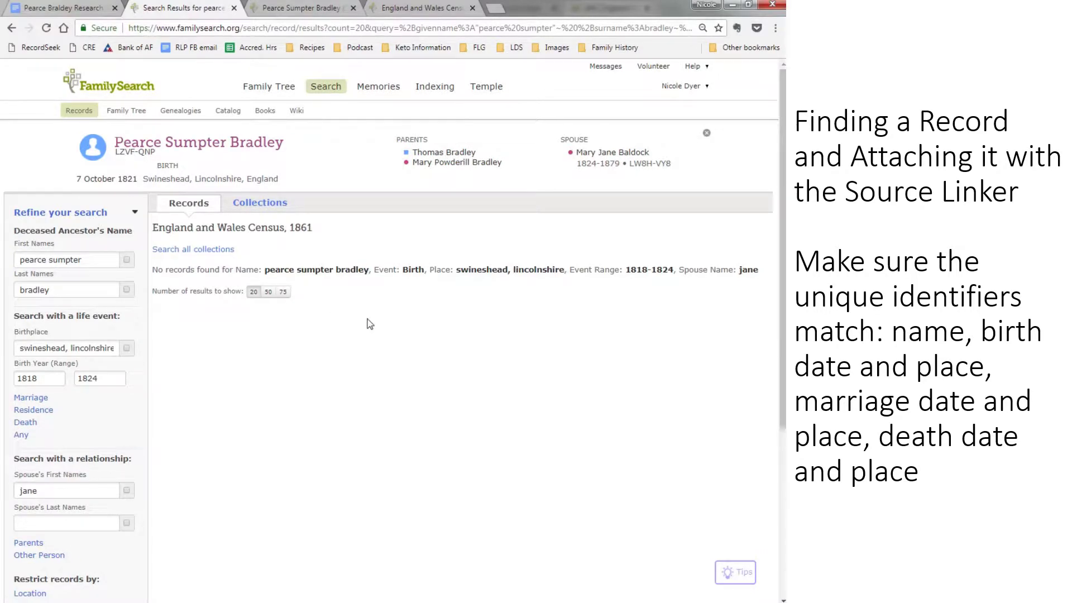
Step: Clear the ancestor's first names from the search criteria and add a residence criterion
{"action": "left_click_drag", "start_coordinate": [89, 264], "coordinate": [10, 264]}
{"action": "key", "text": "BackSpace"}
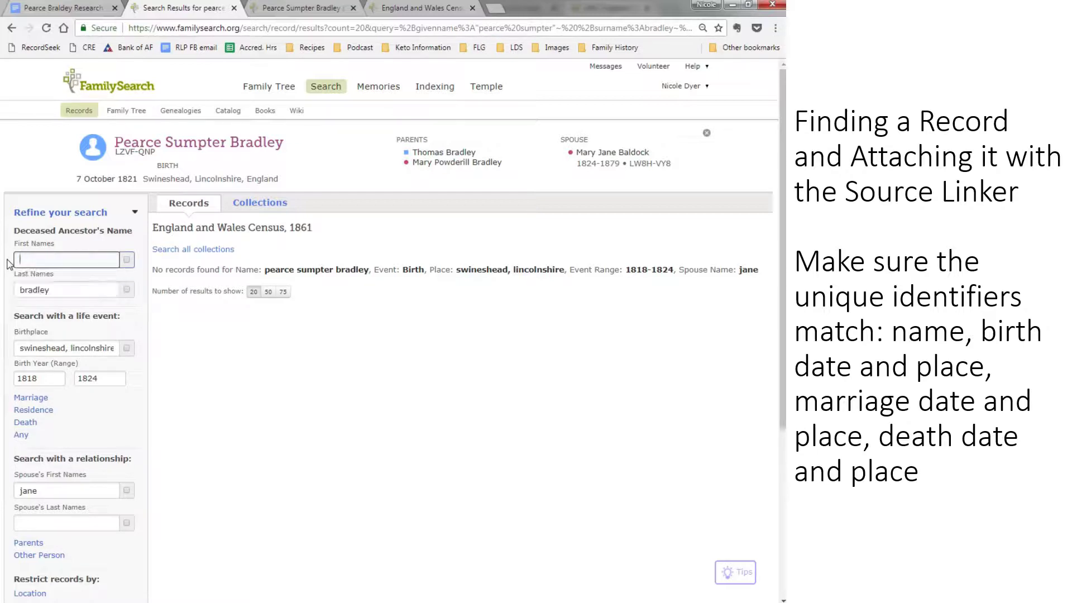
{"action": "left_click", "coordinate": [49, 411]}
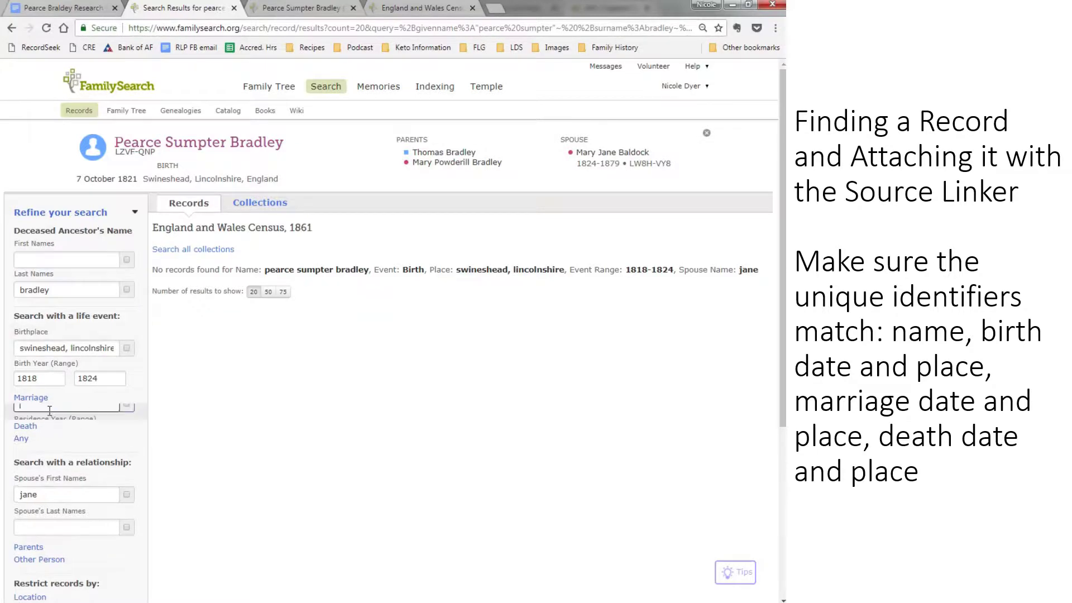
{"action": "left_click", "coordinate": [50, 424]}
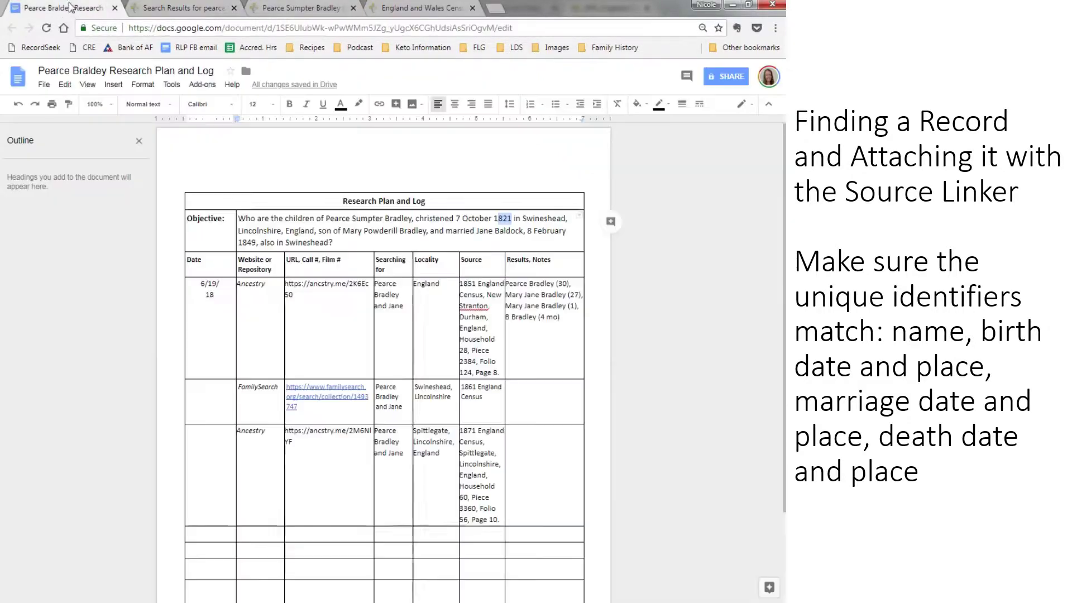
Step: Check the 1851 census locality in the research log and search the 1861 census with residence place durham
{"action": "left_click", "coordinate": [62, 8]}
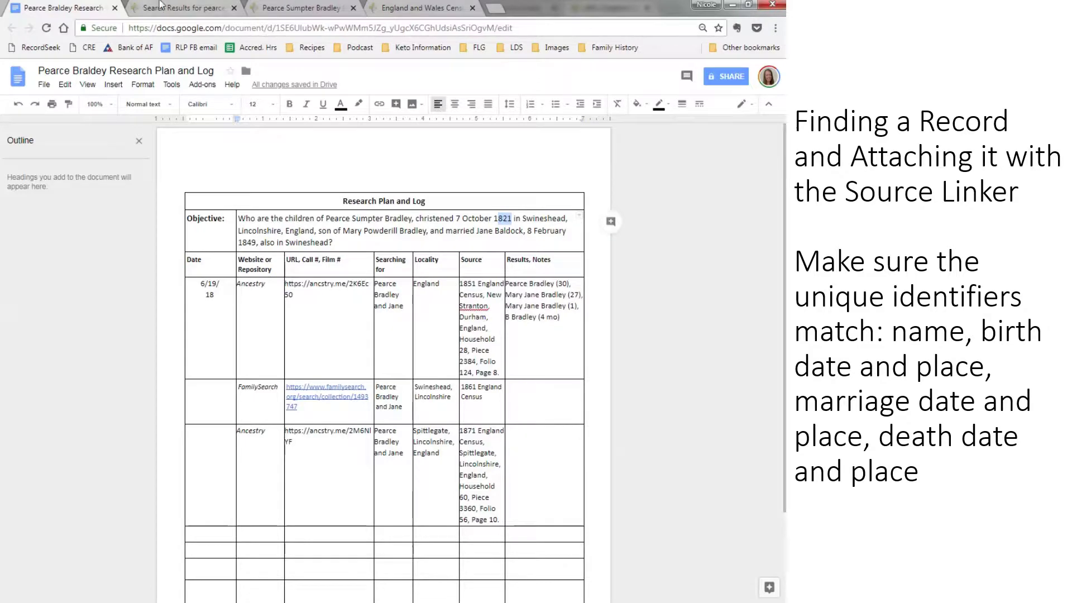
{"action": "left_click", "coordinate": [160, 6]}
{"action": "left_click", "coordinate": [83, 427]}
{"action": "type", "text": "new"}
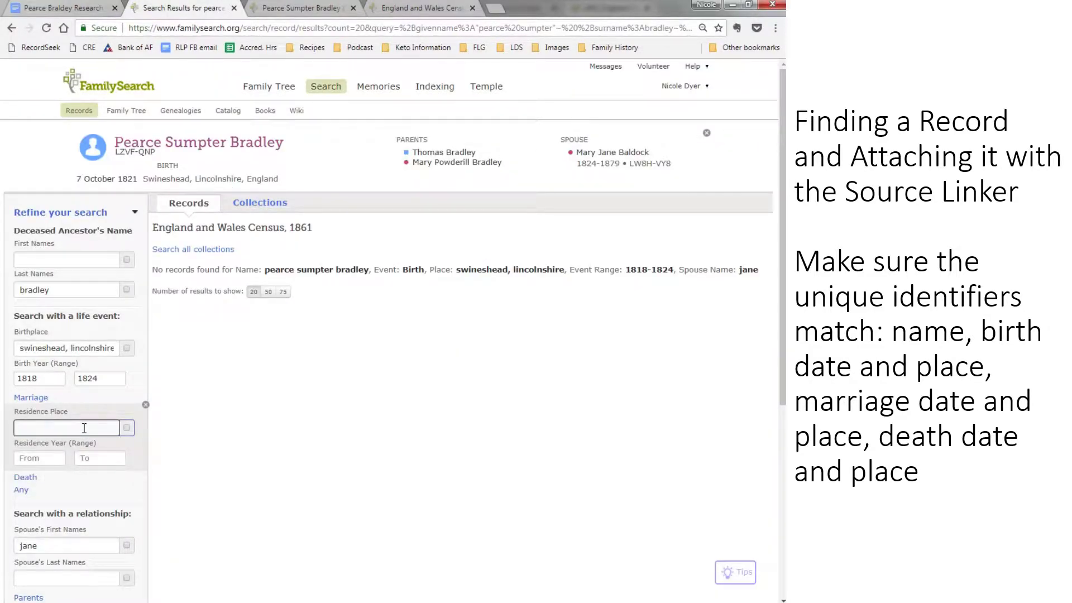
{"action": "type", "text": "ham"}
{"action": "key", "text": "Return"}
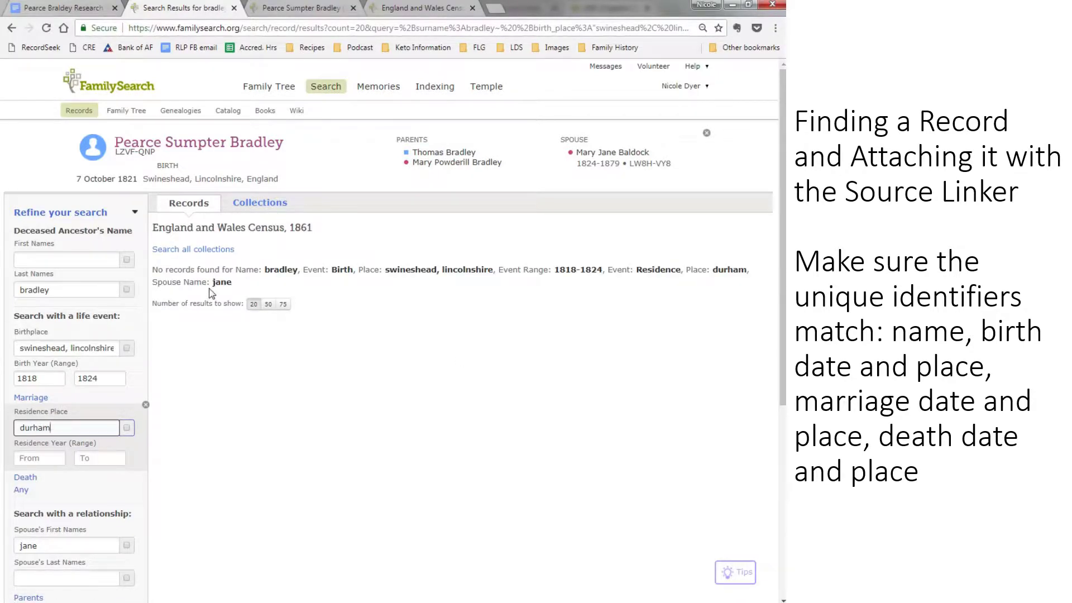
Step: Set the residence place to lincolnshire, check the 1871 census locality in the research log, and rerun the search
{"action": "left_click", "coordinate": [69, 433]}
{"action": "left_click_drag", "start_coordinate": [69, 432], "coordinate": [16, 431]}
{"action": "type", "text": "lincolnshire"}
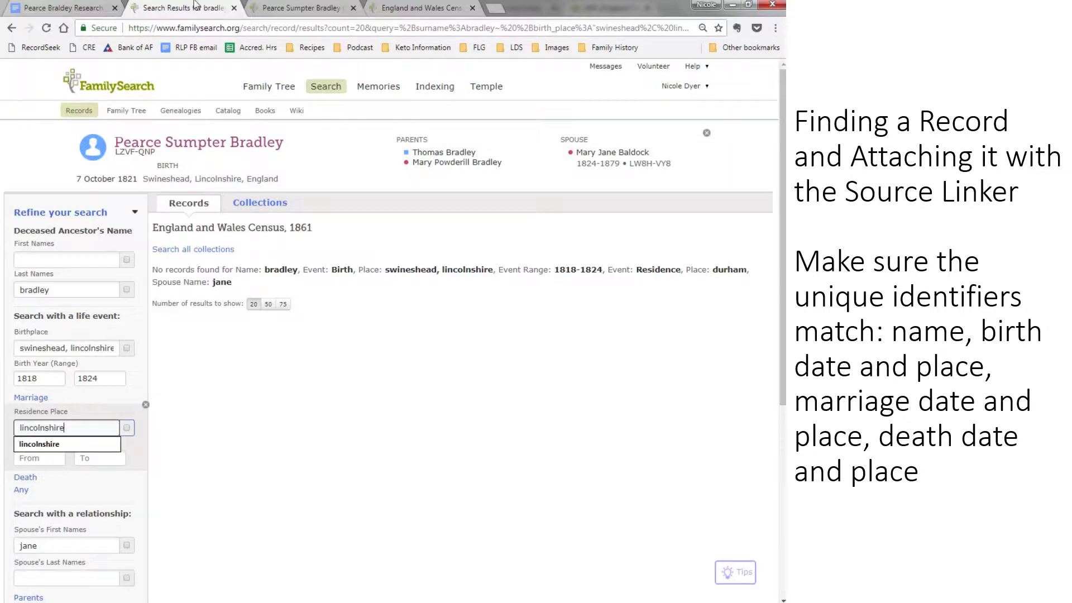
{"action": "left_click", "coordinate": [62, 8]}
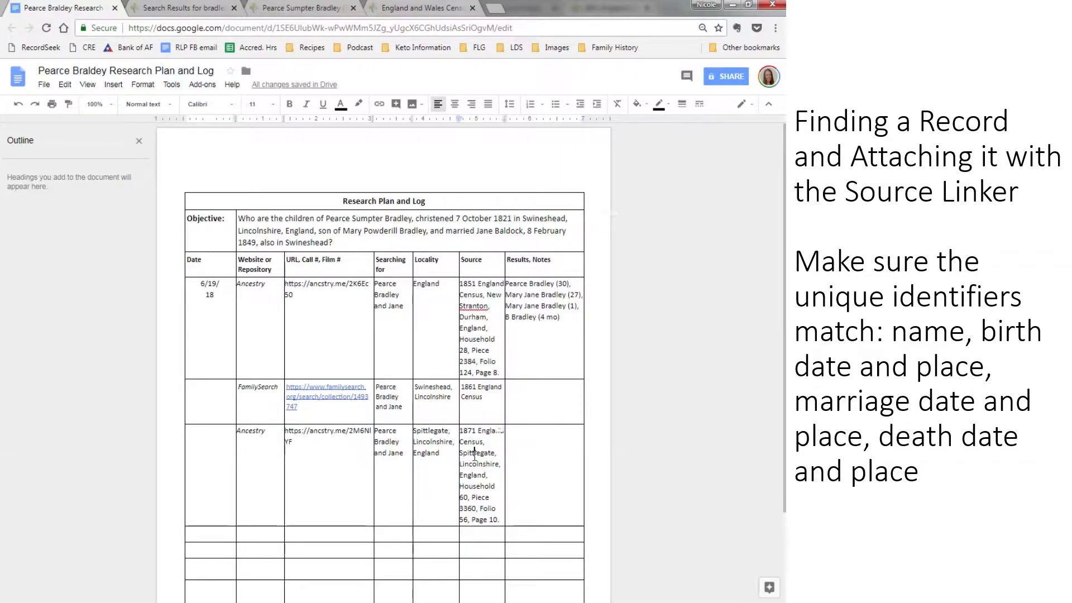
{"action": "left_click", "coordinate": [198, 5]}
{"action": "left_click", "coordinate": [84, 424]}
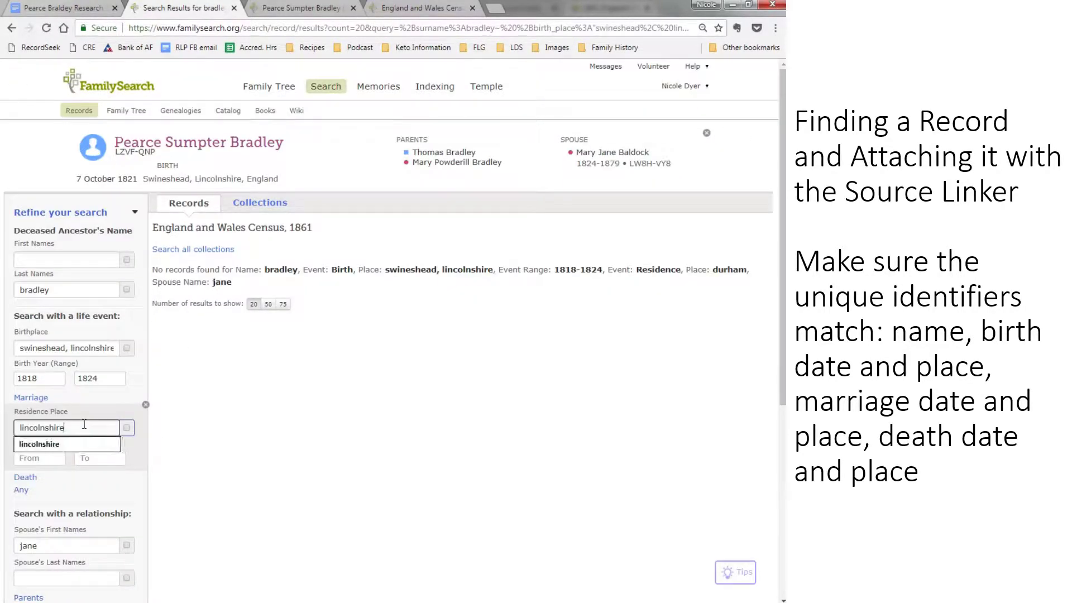
{"action": "key", "text": "Return"}
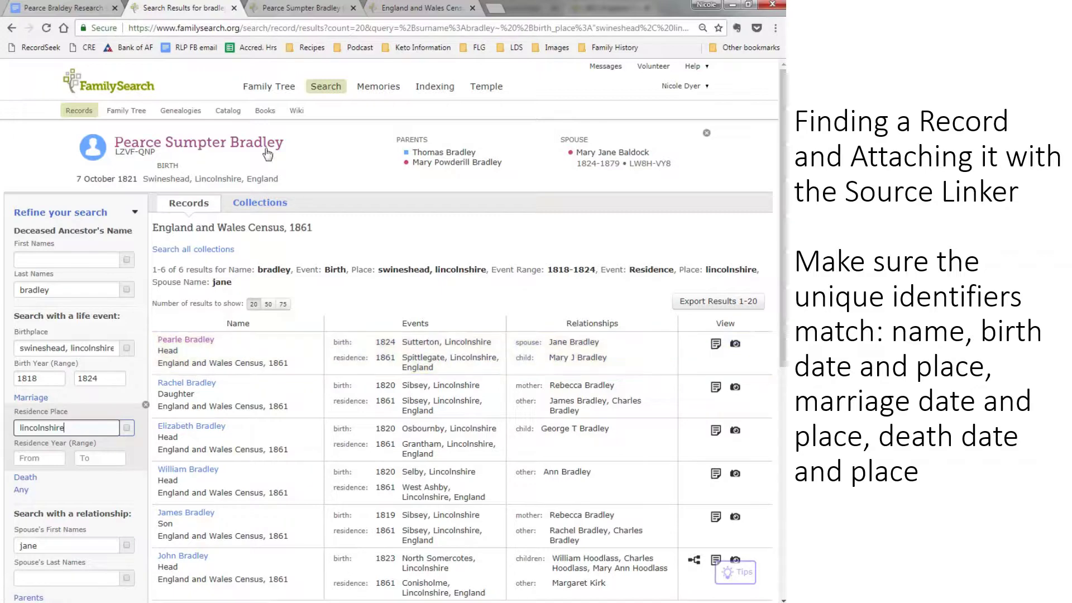
Step: Open the details of the first search result, residing in Spittlegate, and review the indexed facts and household members
{"action": "left_click", "coordinate": [201, 346]}
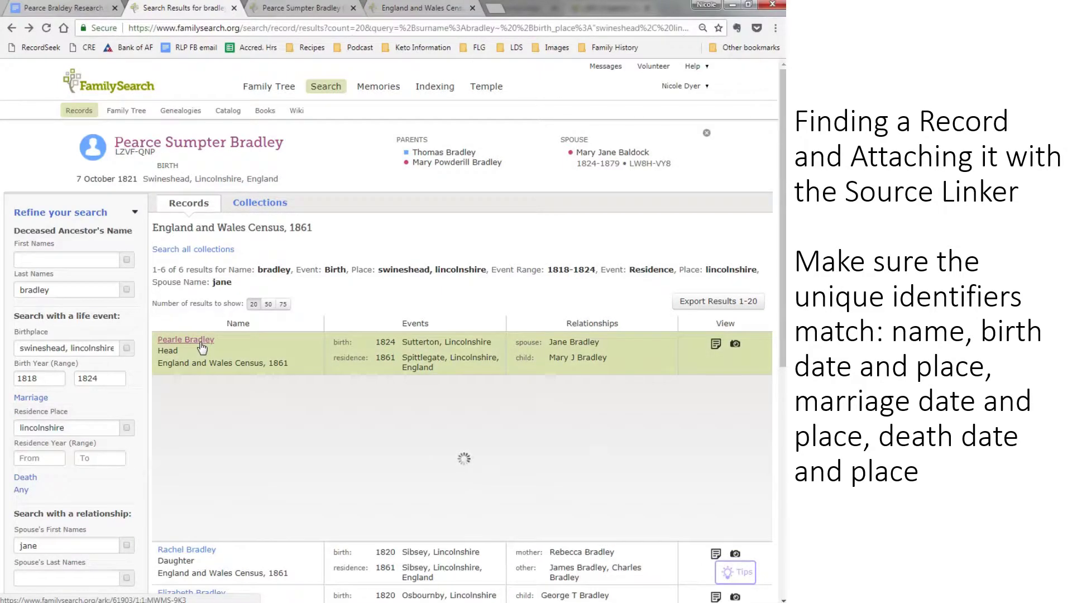
{"action": "scroll", "coordinate": [201, 346], "scroll_direction": "down", "scroll_amount": 3}
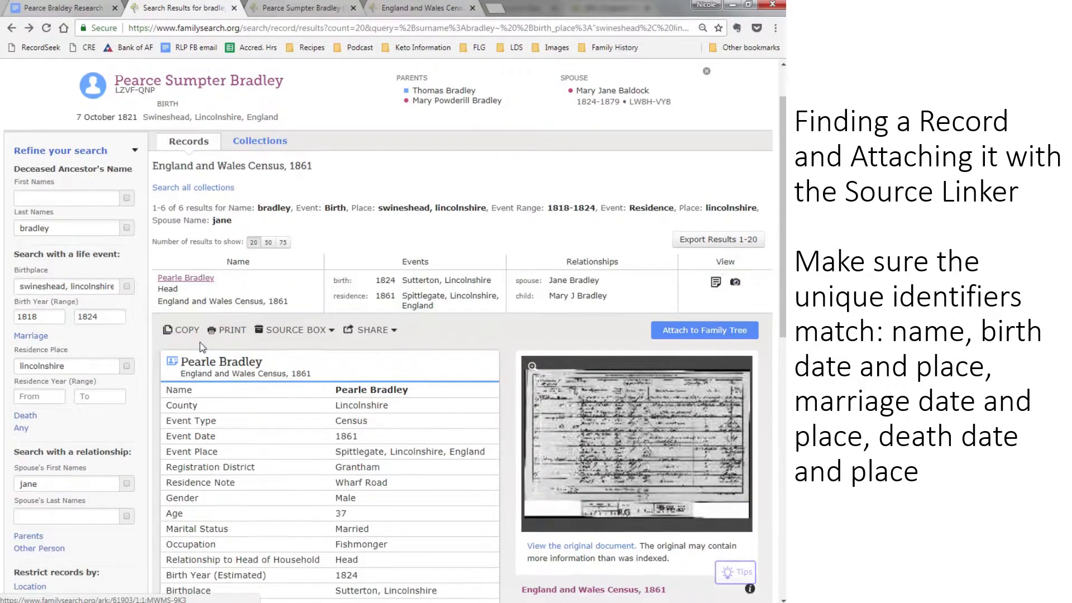
{"action": "scroll", "coordinate": [200, 347], "scroll_direction": "down", "scroll_amount": 1}
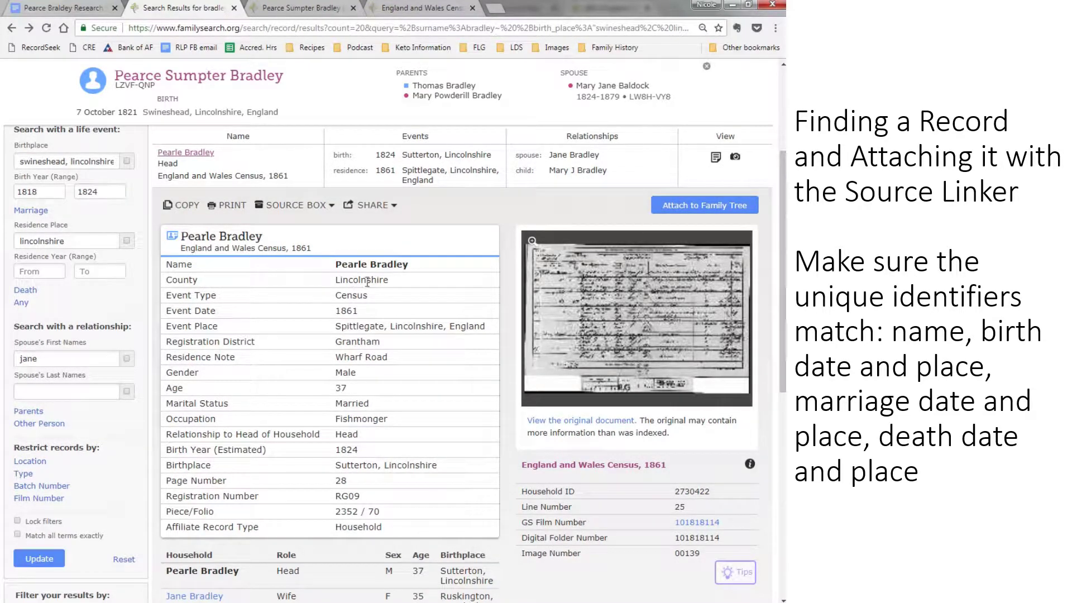
{"action": "scroll", "coordinate": [377, 511], "scroll_direction": "down", "scroll_amount": 3}
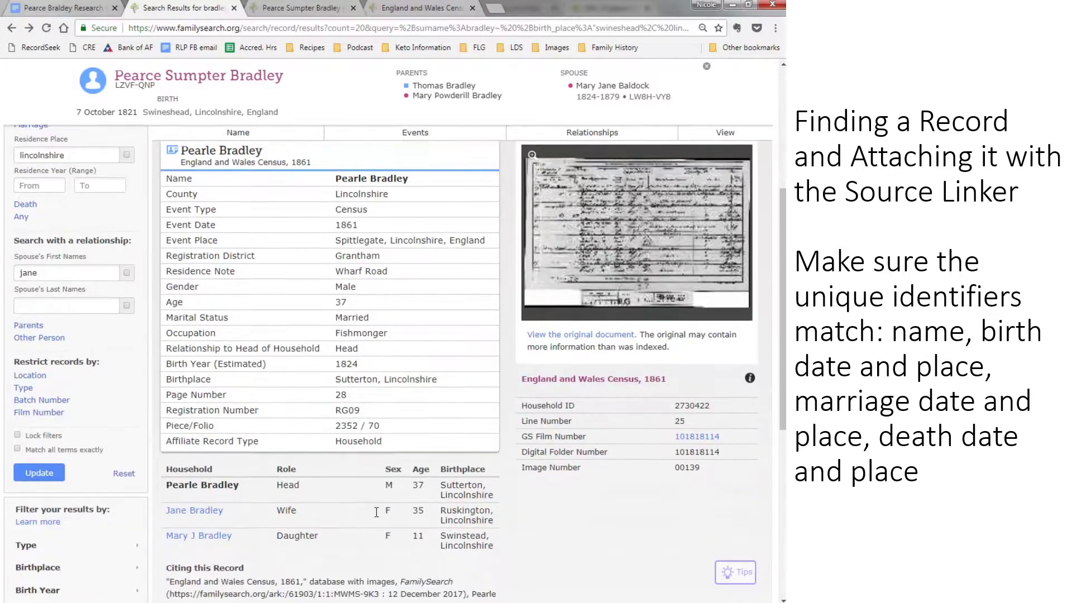
{"action": "scroll", "coordinate": [376, 512], "scroll_direction": "up", "scroll_amount": 3}
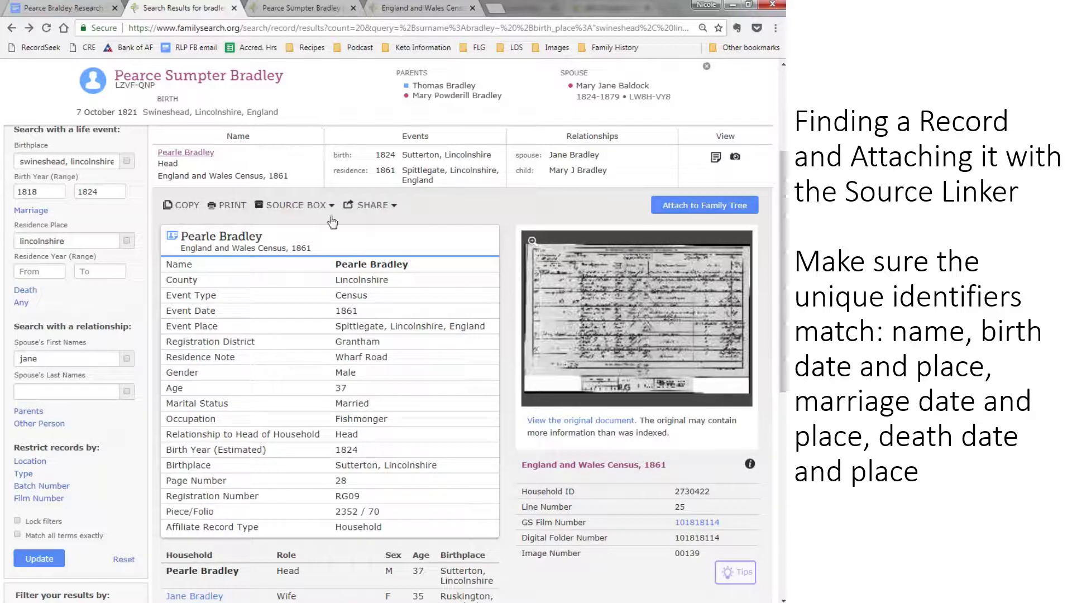
Step: Open the original 1861 census image and examine the household's names, ages, occupation and birthplaces up close
{"action": "left_click", "coordinate": [600, 301]}
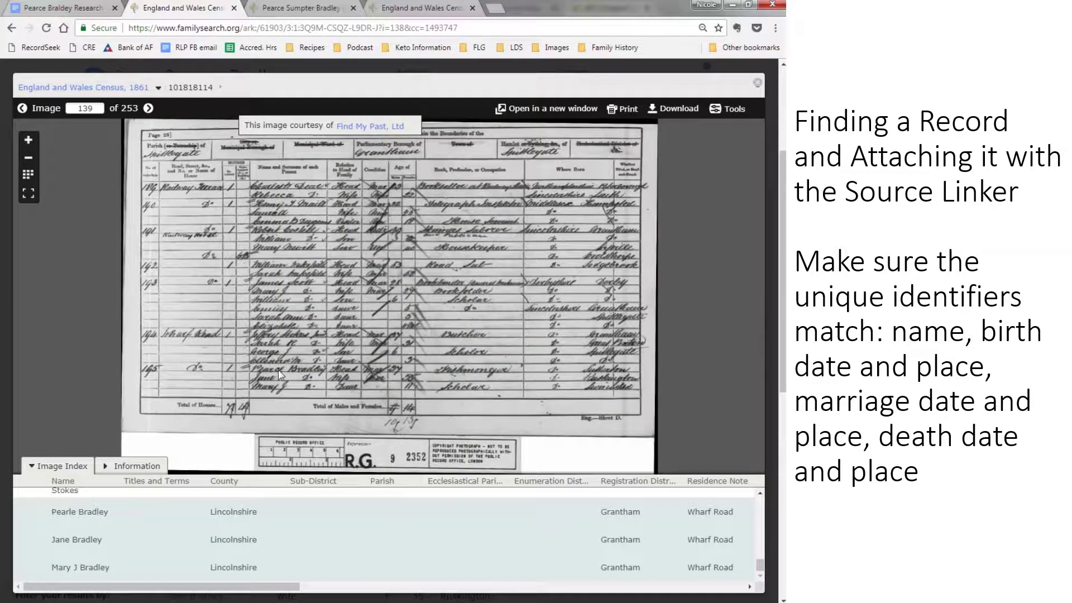
{"action": "scroll", "coordinate": [282, 397], "scroll_direction": "up", "scroll_amount": 5}
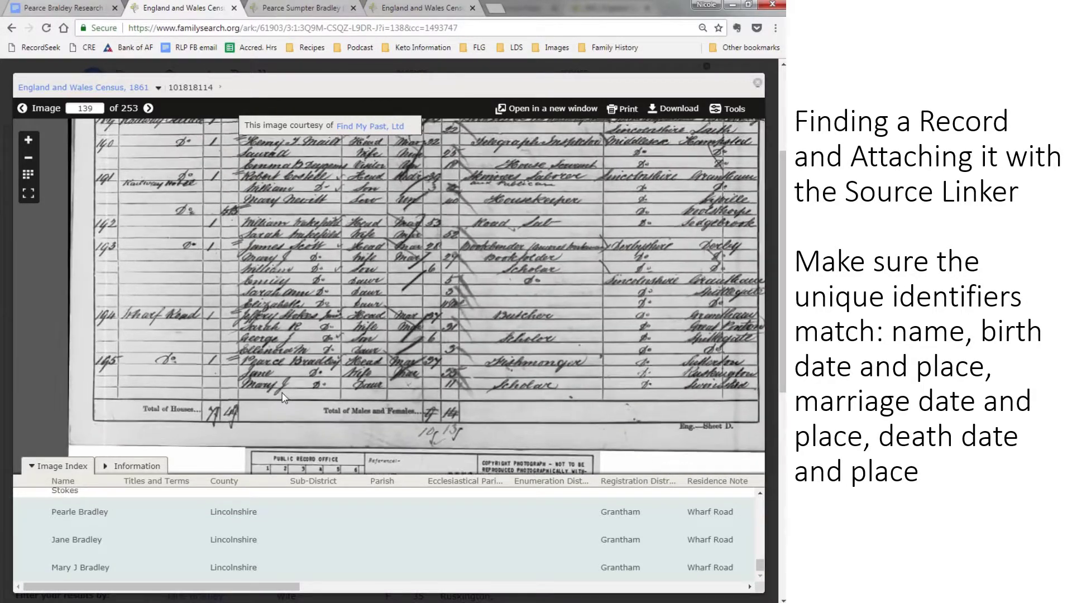
{"action": "scroll", "coordinate": [289, 362], "scroll_direction": "up", "scroll_amount": 3}
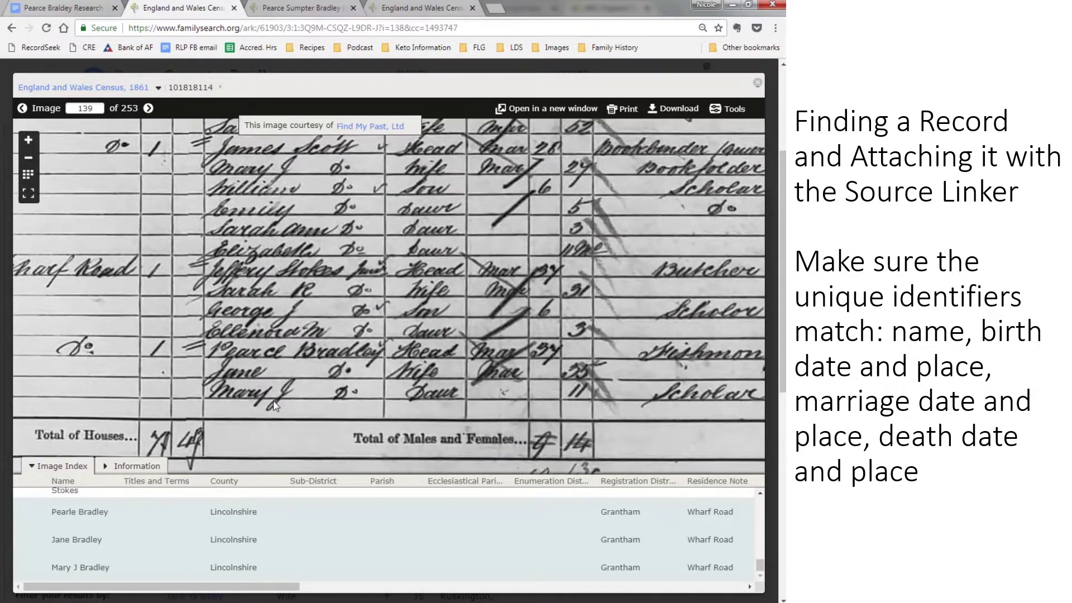
{"action": "left_click_drag", "start_coordinate": [377, 357], "coordinate": [168, 357]}
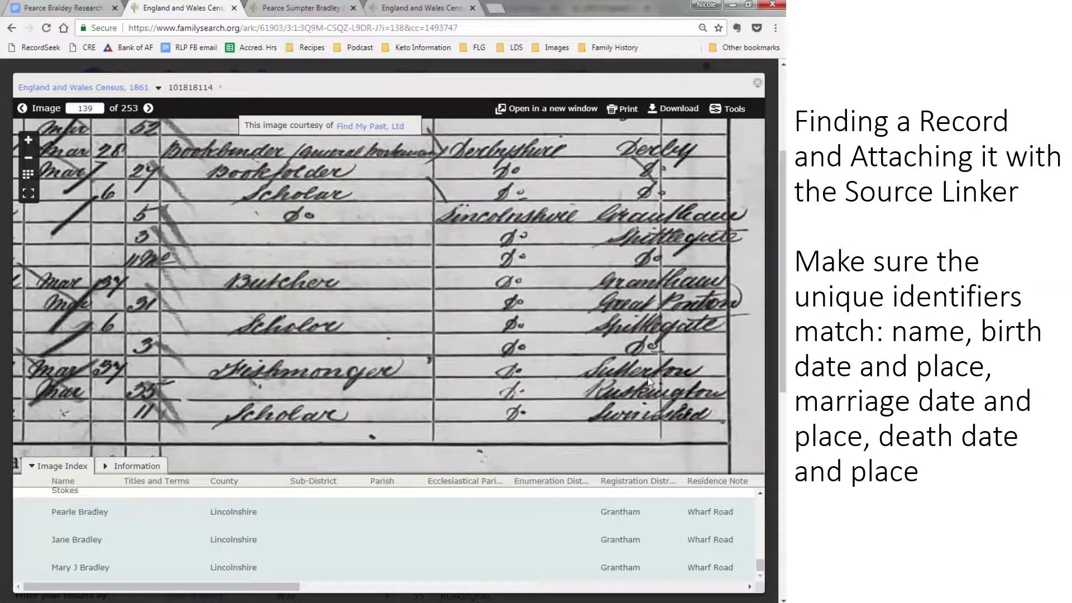
Step: Check the ancestor's vital information on the Family Tree person page and review the attached 1841 census source
{"action": "left_click", "coordinate": [303, 8]}
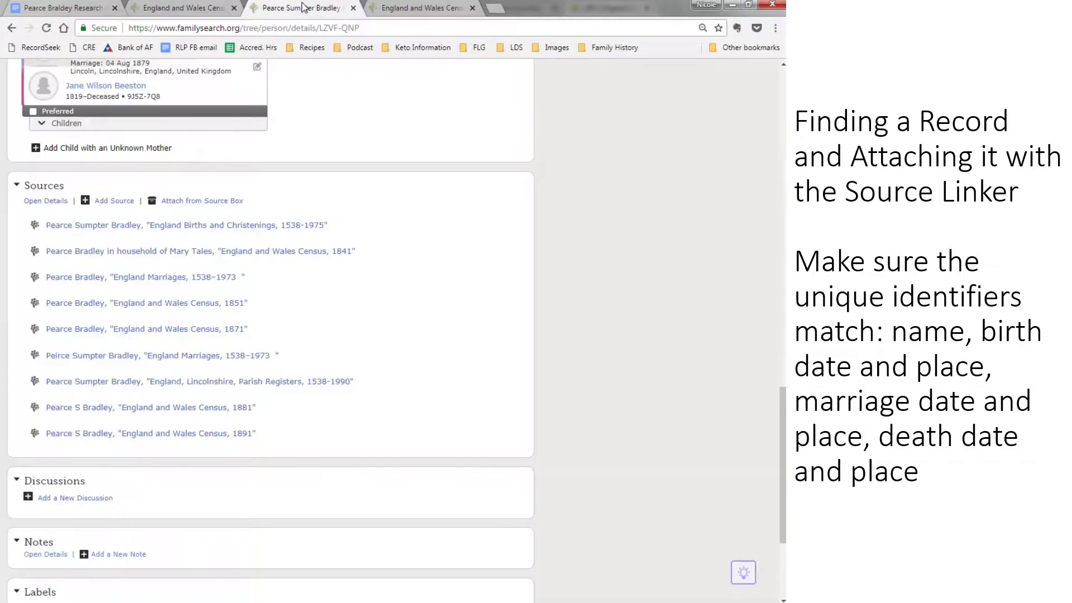
{"action": "scroll", "coordinate": [530, 173], "scroll_direction": "up", "scroll_amount": 15}
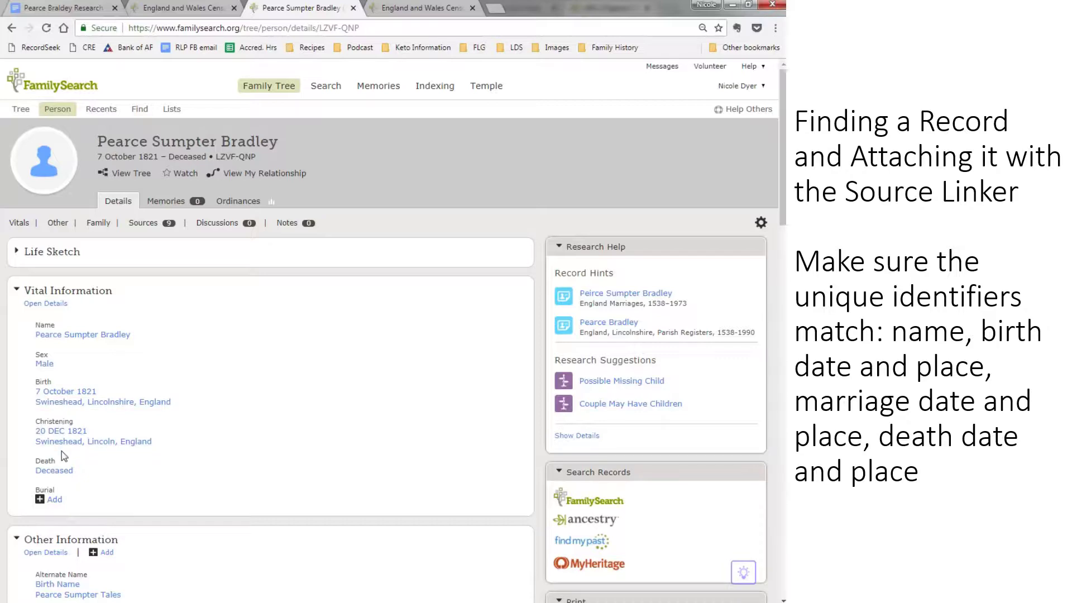
{"action": "scroll", "coordinate": [63, 456], "scroll_direction": "down", "scroll_amount": 15}
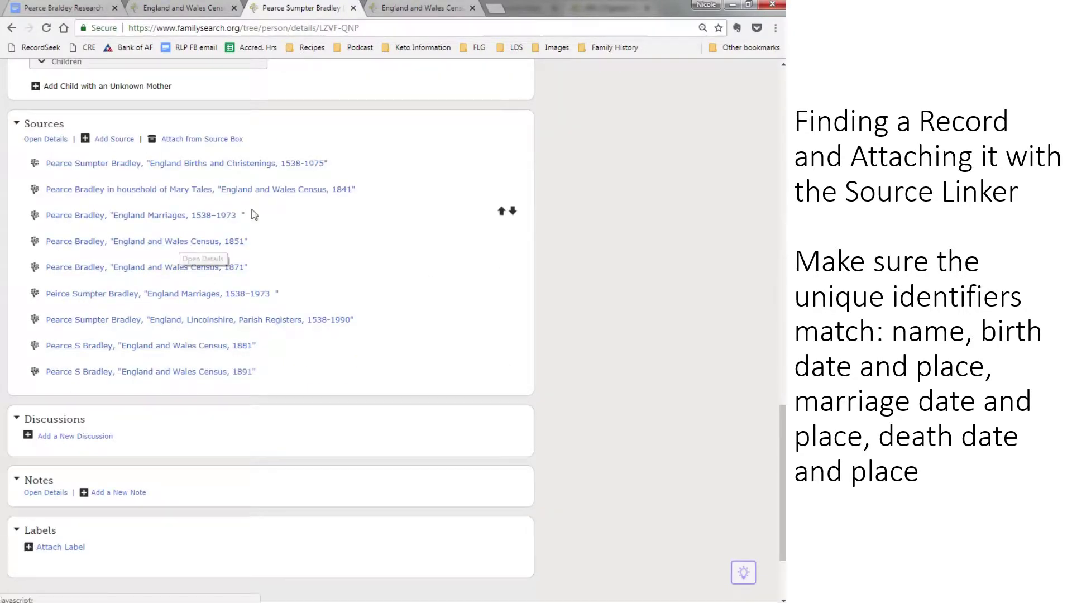
{"action": "left_click", "coordinate": [267, 189]}
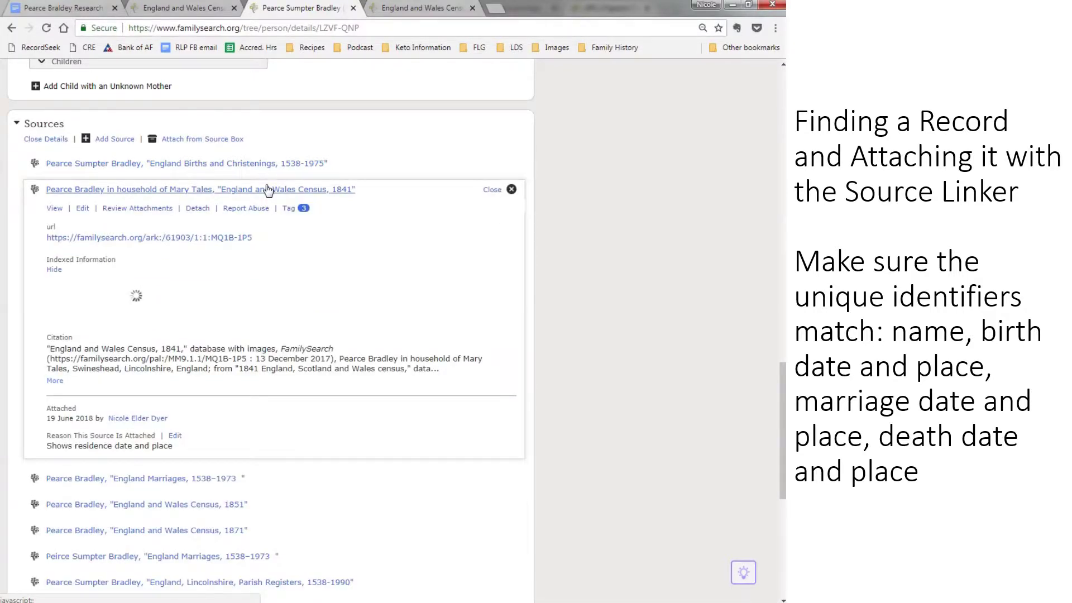
{"action": "scroll", "coordinate": [342, 411], "scroll_direction": "down", "scroll_amount": 2}
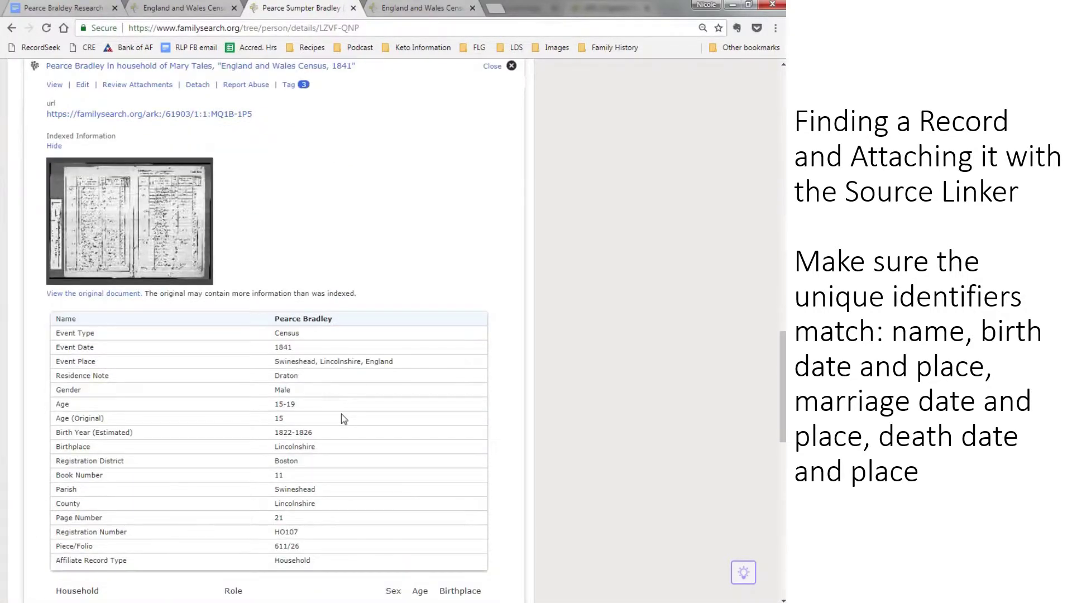
{"action": "scroll", "coordinate": [344, 418], "scroll_direction": "down", "scroll_amount": 1}
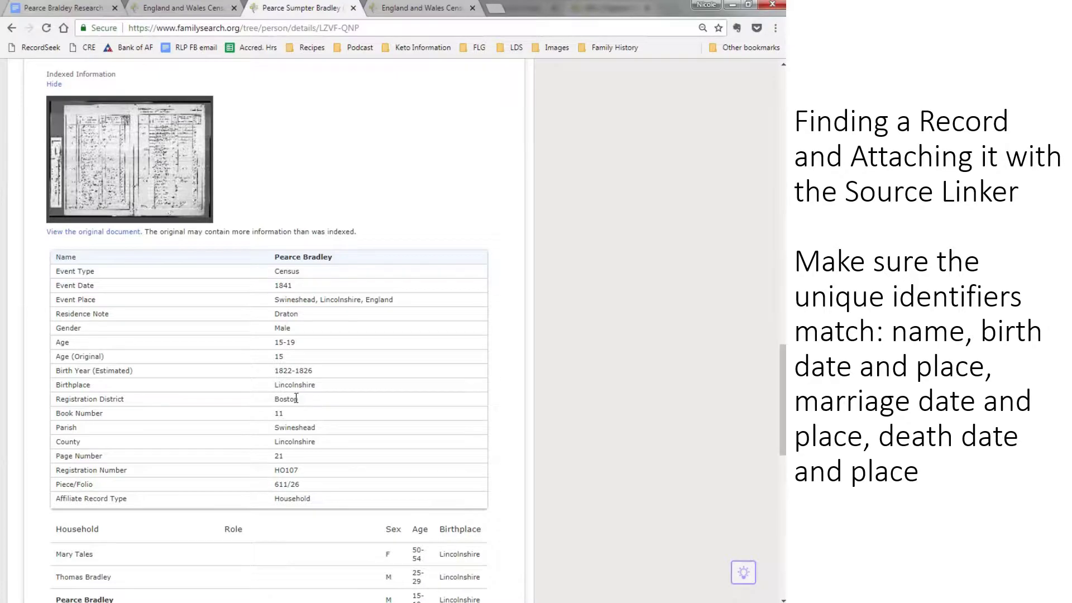
{"action": "scroll", "coordinate": [296, 395], "scroll_direction": "down", "scroll_amount": 8}
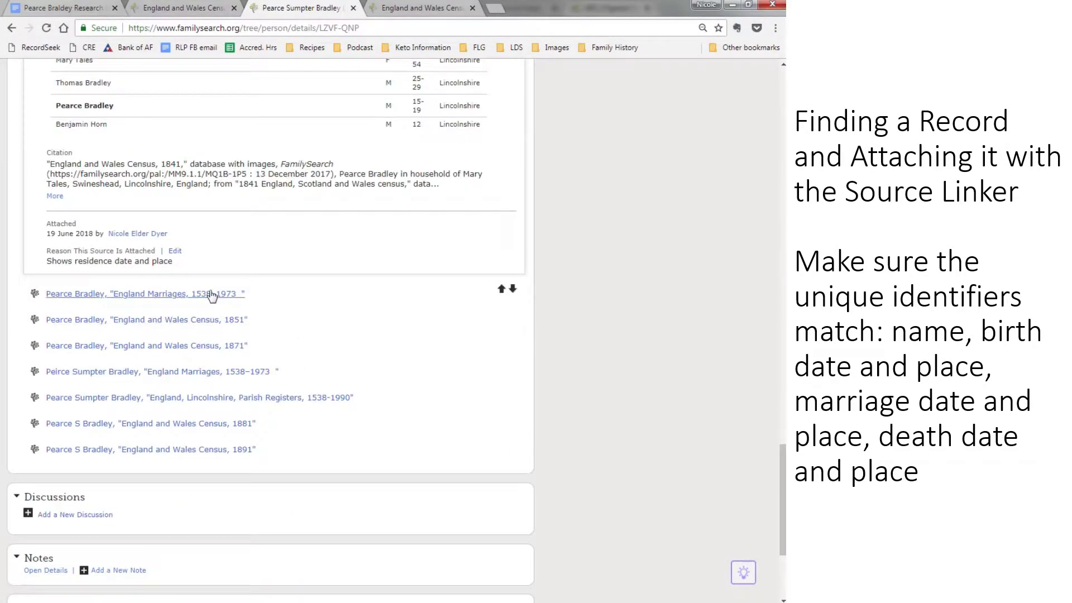
Step: Open the attached 1851 census source and highlight its indexed birthplace
{"action": "left_click", "coordinate": [212, 330]}
{"action": "scroll", "coordinate": [218, 329], "scroll_direction": "down", "scroll_amount": 6}
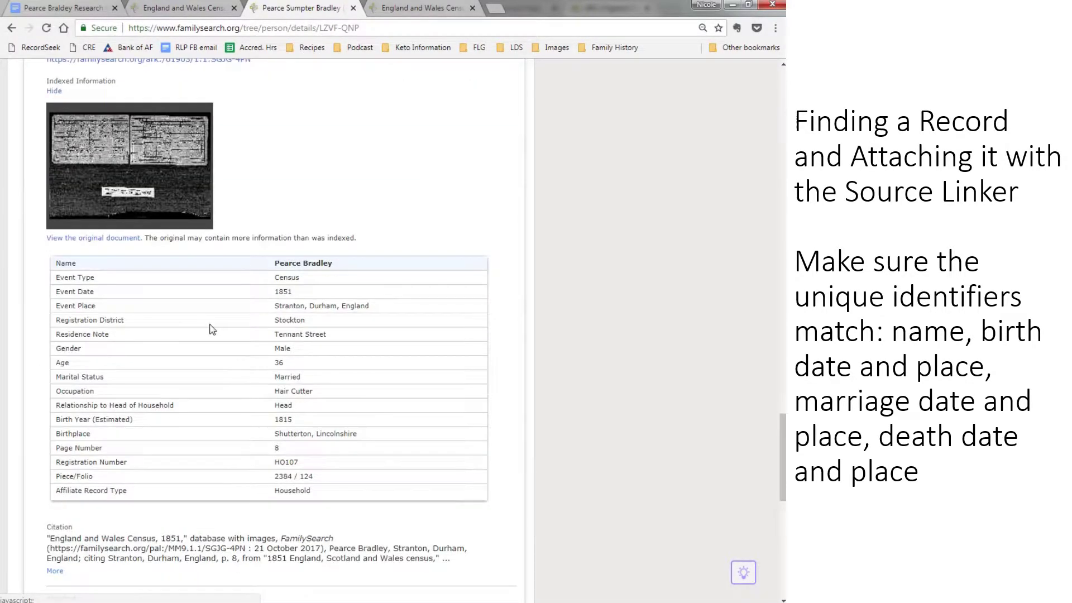
{"action": "triple_click", "coordinate": [296, 434]}
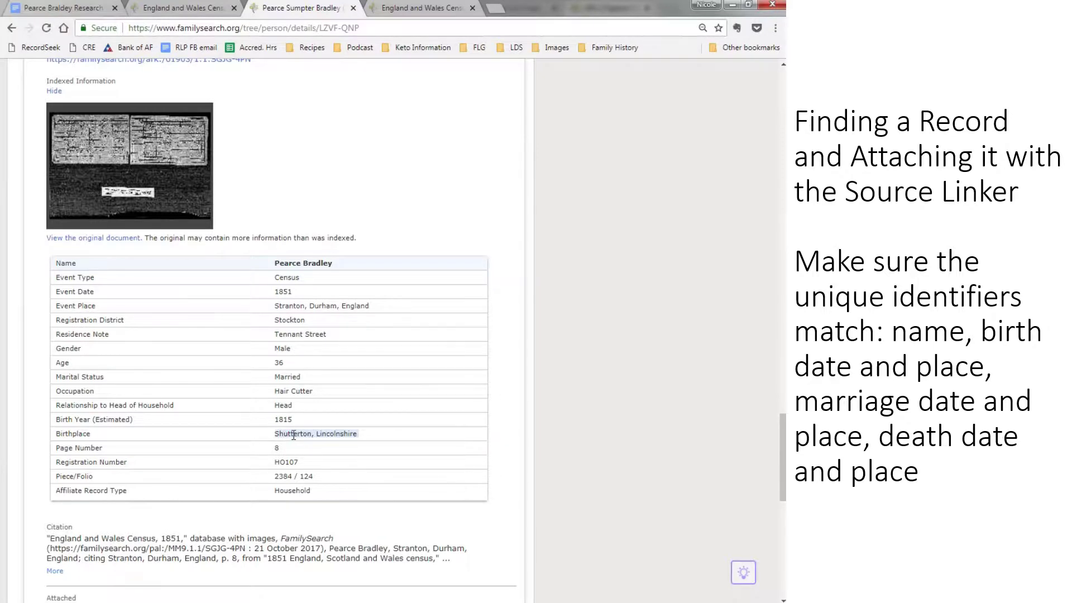
Step: Return to the 1861 census image and compare the family's handwritten birthplaces, names and ages
{"action": "left_click", "coordinate": [171, 6]}
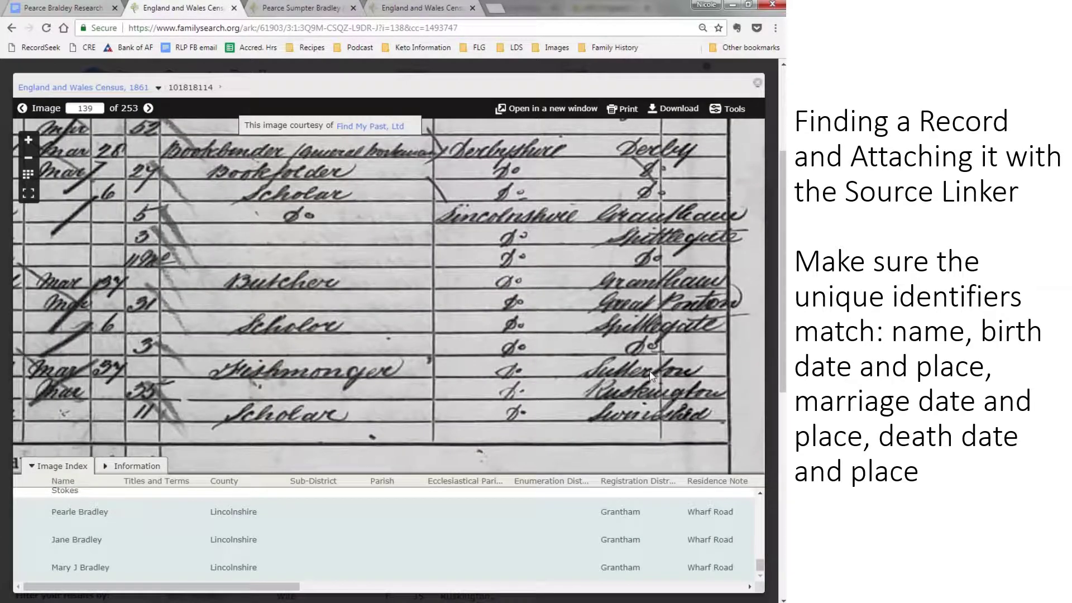
{"action": "scroll", "coordinate": [380, 407], "scroll_direction": "down", "scroll_amount": 2}
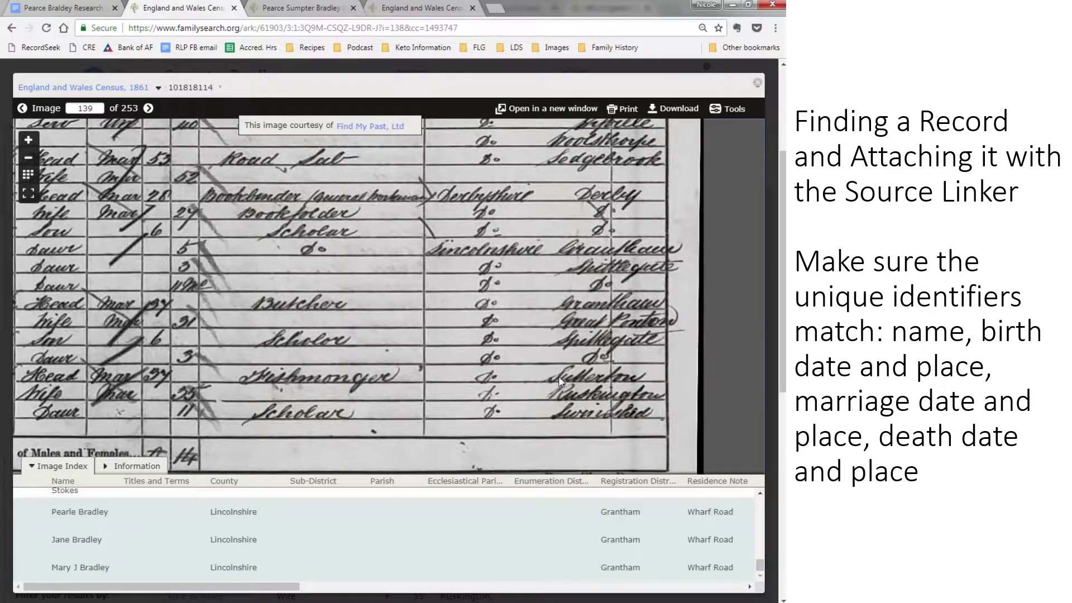
{"action": "scroll", "coordinate": [406, 381], "scroll_direction": "down", "scroll_amount": 2}
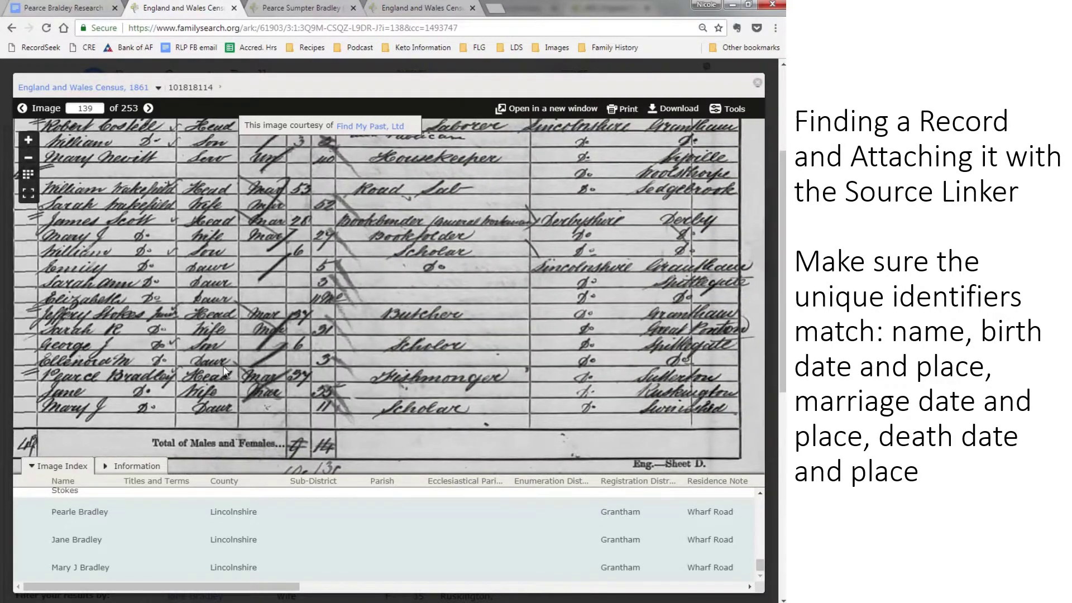
Step: Review the ancestor's vital information and list of residences on the Family Tree person page
{"action": "key", "text": "ctrl+Tab"}
{"action": "scroll", "coordinate": [259, 367], "scroll_direction": "down", "scroll_amount": 10}
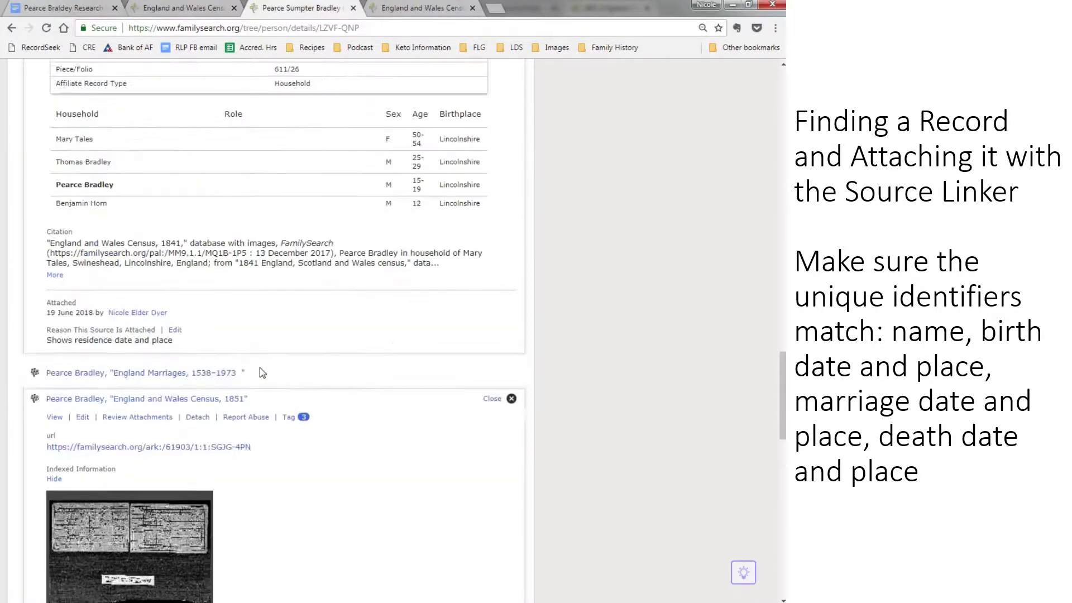
{"action": "scroll", "coordinate": [260, 374], "scroll_direction": "up", "scroll_amount": 15}
{"action": "scroll", "coordinate": [151, 299], "scroll_direction": "down", "scroll_amount": 5}
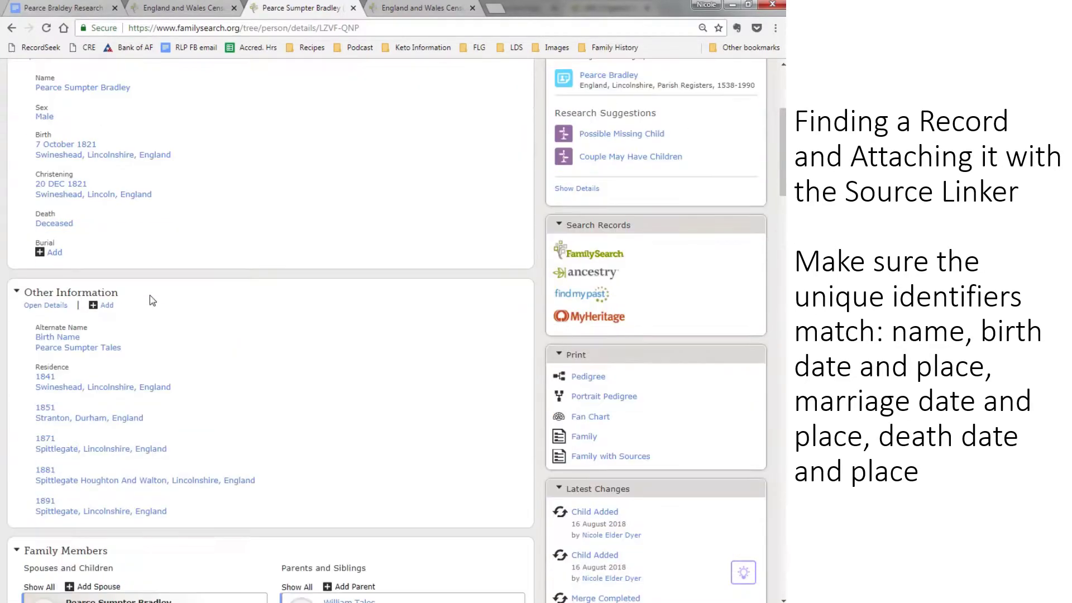
Step: Close the 1861 census image and start attaching the matching record to the Family Tree in the Source Linker
{"action": "left_click", "coordinate": [175, 7]}
{"action": "left_click", "coordinate": [757, 83]}
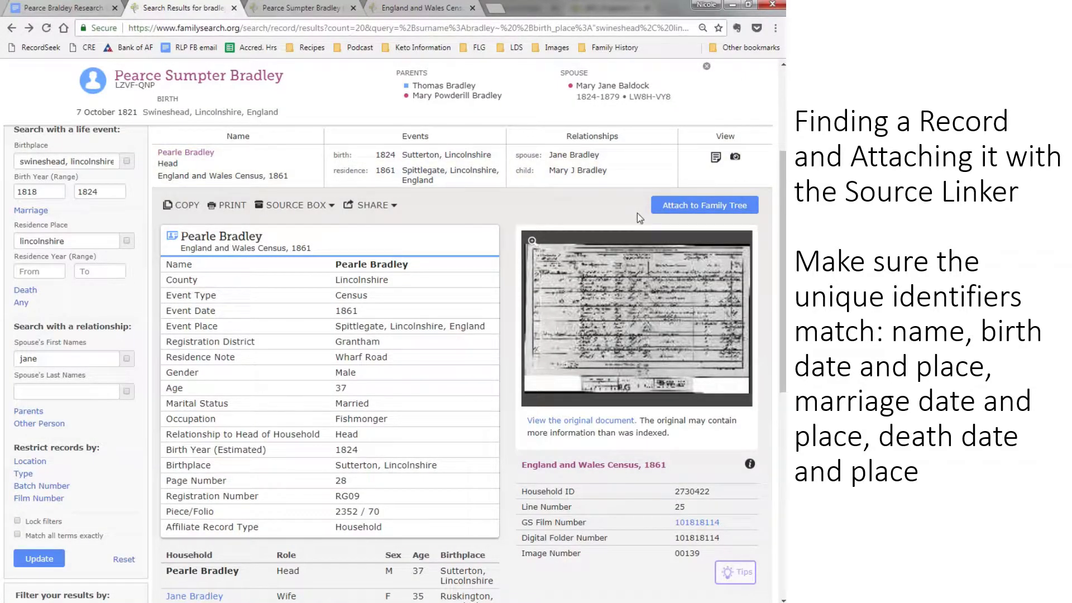
{"action": "left_click", "coordinate": [682, 206]}
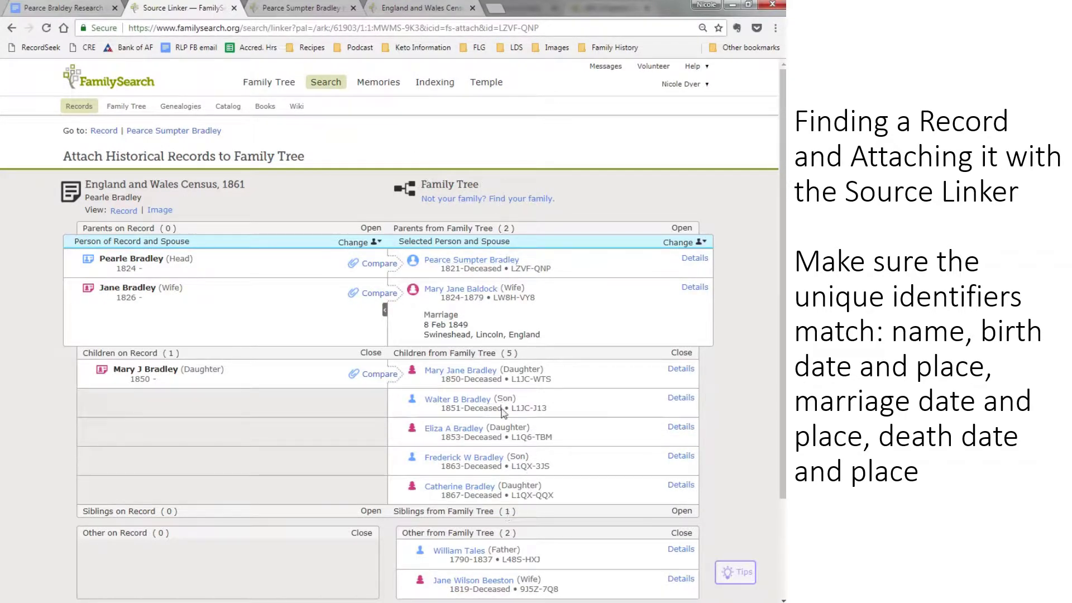
Step: Open the comparison of the household head in the 1861 record with the Family Tree person and review both sets of details
{"action": "left_click", "coordinate": [379, 265]}
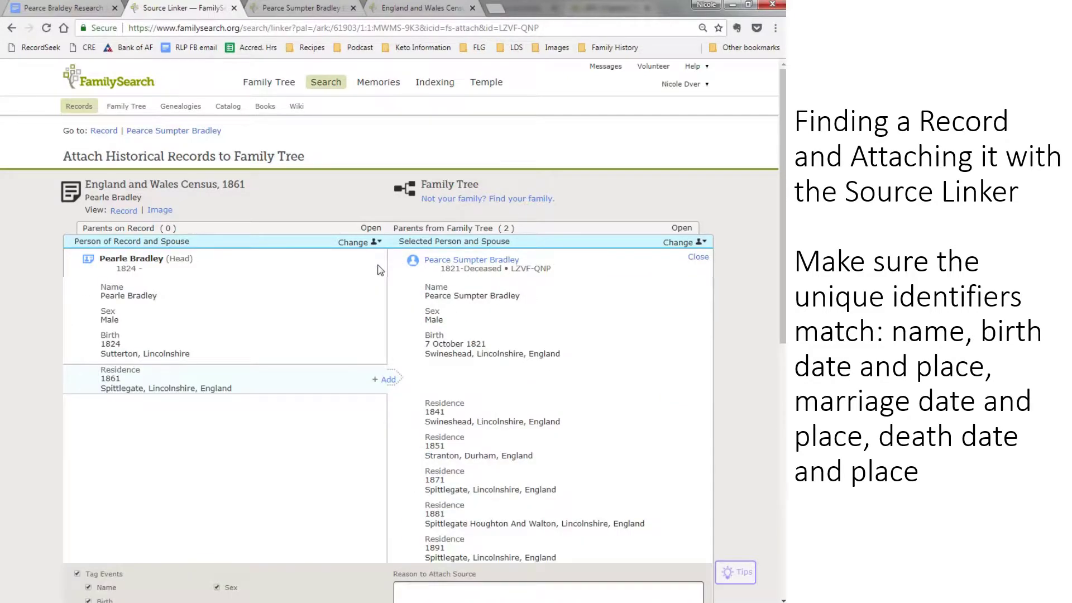
{"action": "scroll", "coordinate": [379, 269], "scroll_direction": "down", "scroll_amount": 1}
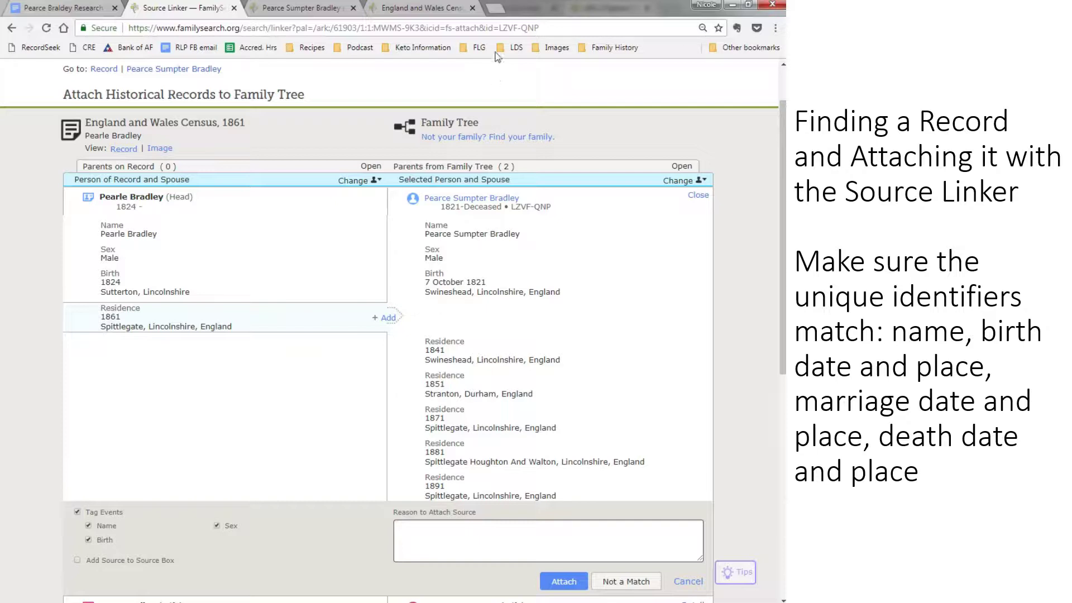
Step: Open the England Jurisdictions 1851 map from maps.familysearch.org in a new browser tab
{"action": "left_click", "coordinate": [495, 9]}
{"action": "type", "text": "m"}
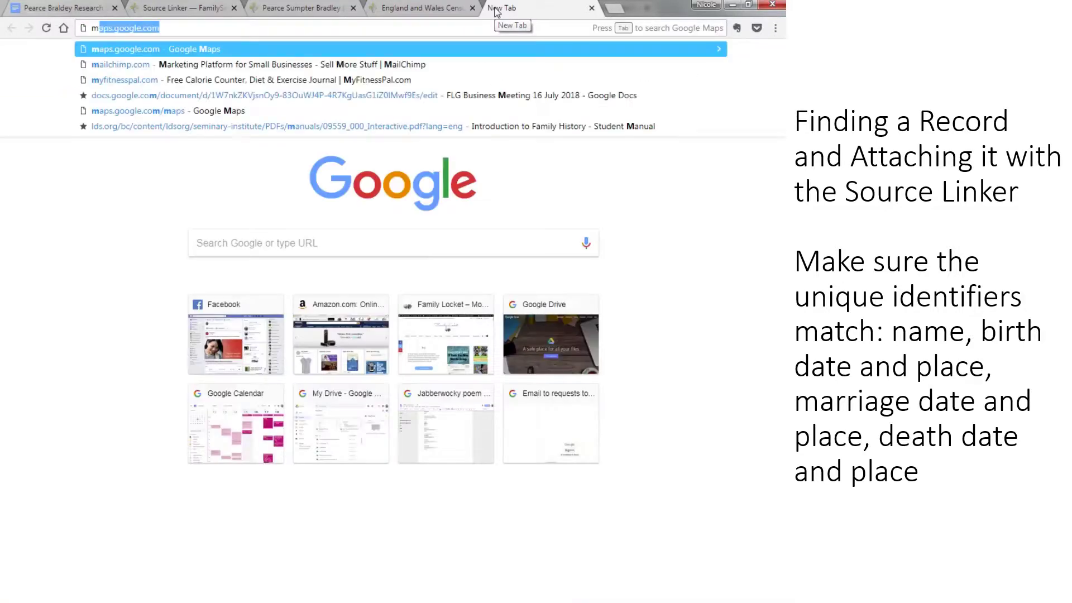
{"action": "type", "text": "aps.familys"}
{"action": "key", "text": "Return"}
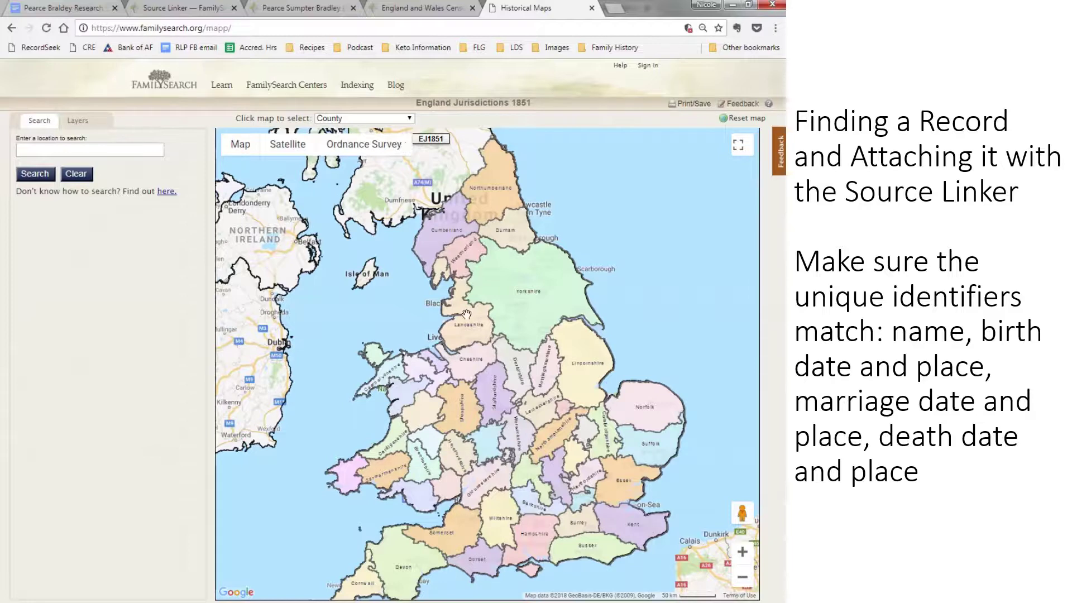
Step: Search the jurisdictions map for "sutterton, lincolnshire"
{"action": "left_click", "coordinate": [86, 151]}
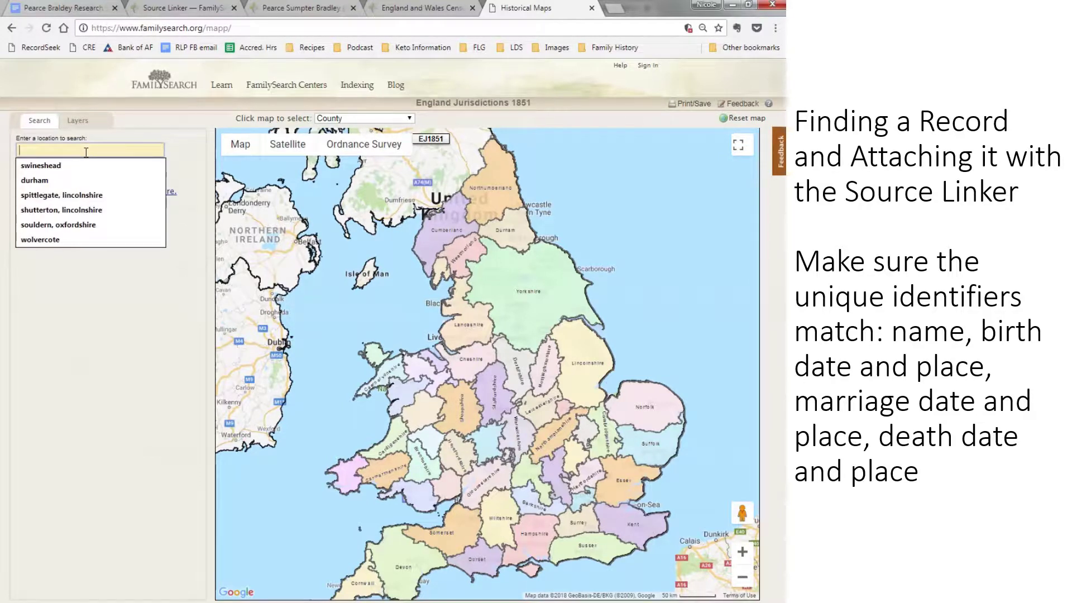
{"action": "type", "text": "shutterton"}
{"action": "key", "text": "Down"}
{"action": "key", "text": "Return"}
{"action": "left_click", "coordinate": [32, 177]}
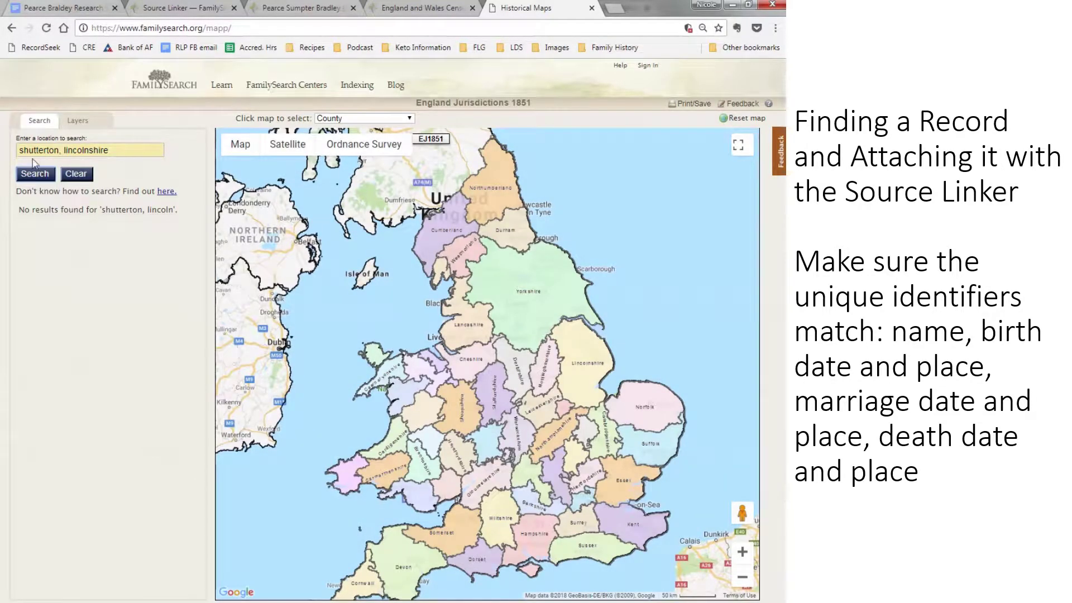
{"action": "left_click", "coordinate": [28, 154]}
{"action": "key", "text": "BackSpace"}
{"action": "key", "text": "Return"}
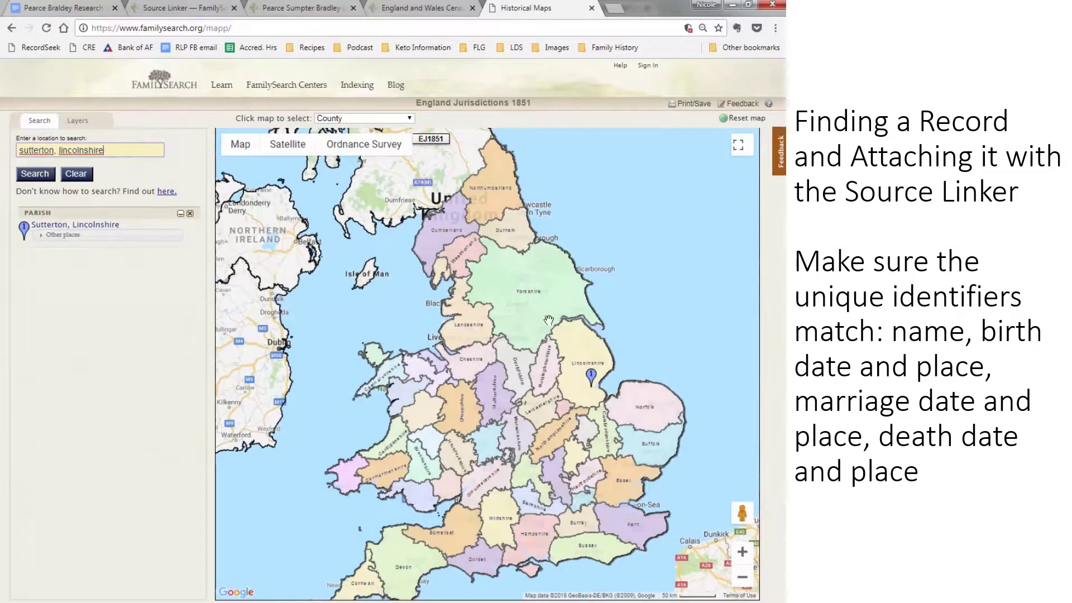
Step: Examine where Sutterton parish lies in relation to Swineshead on the 1851 jurisdictions map
{"action": "scroll", "coordinate": [591, 390], "scroll_direction": "up", "scroll_amount": 3}
{"action": "scroll", "coordinate": [591, 391], "scroll_direction": "up", "scroll_amount": 1}
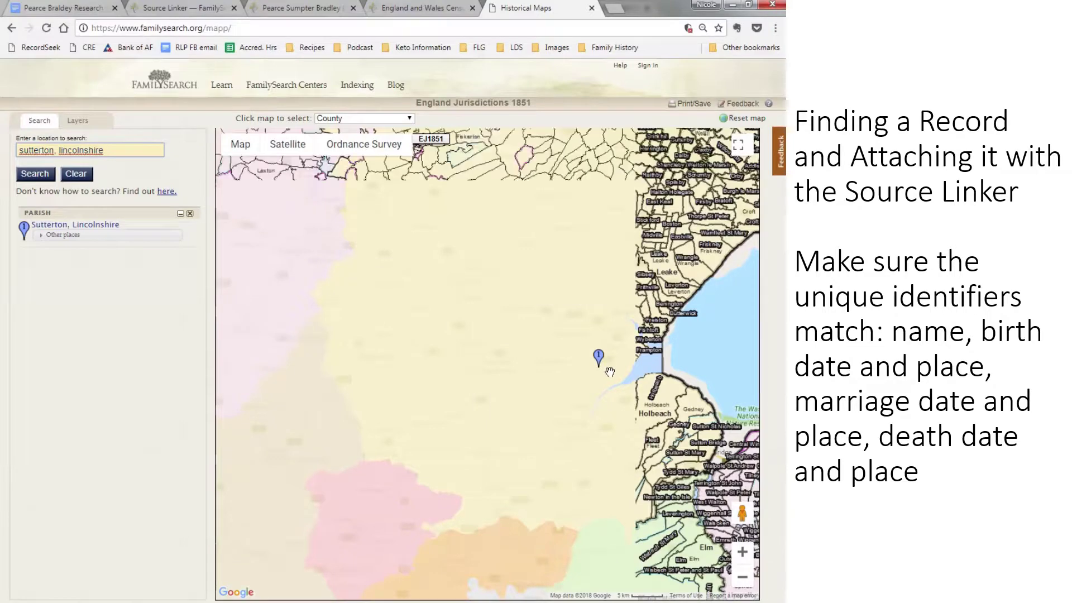
{"action": "scroll", "coordinate": [609, 371], "scroll_direction": "up", "scroll_amount": 2}
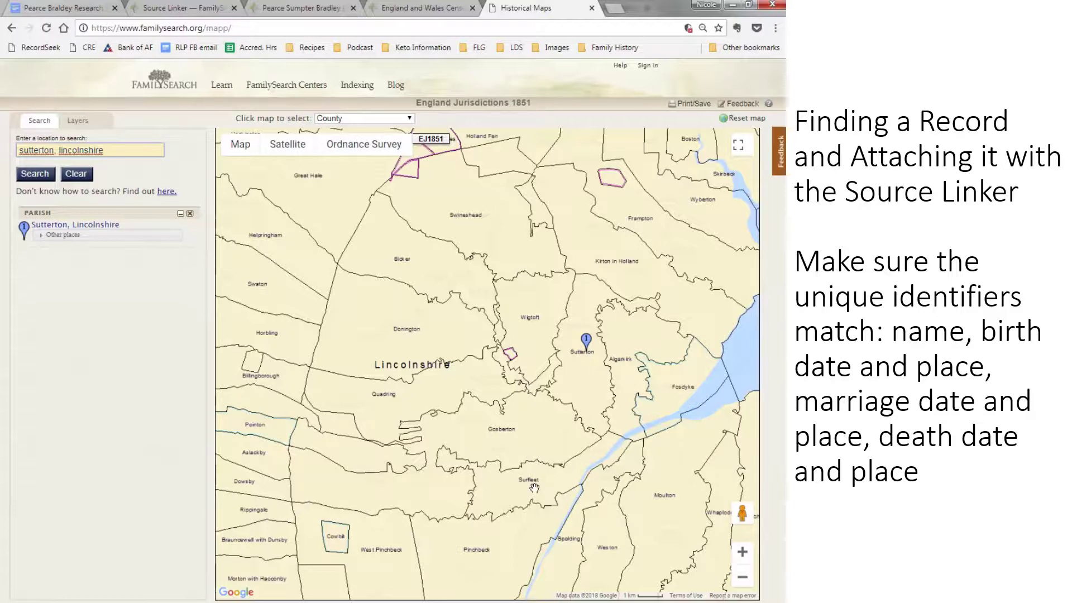
{"action": "left_click_drag", "start_coordinate": [486, 225], "coordinate": [433, 344]}
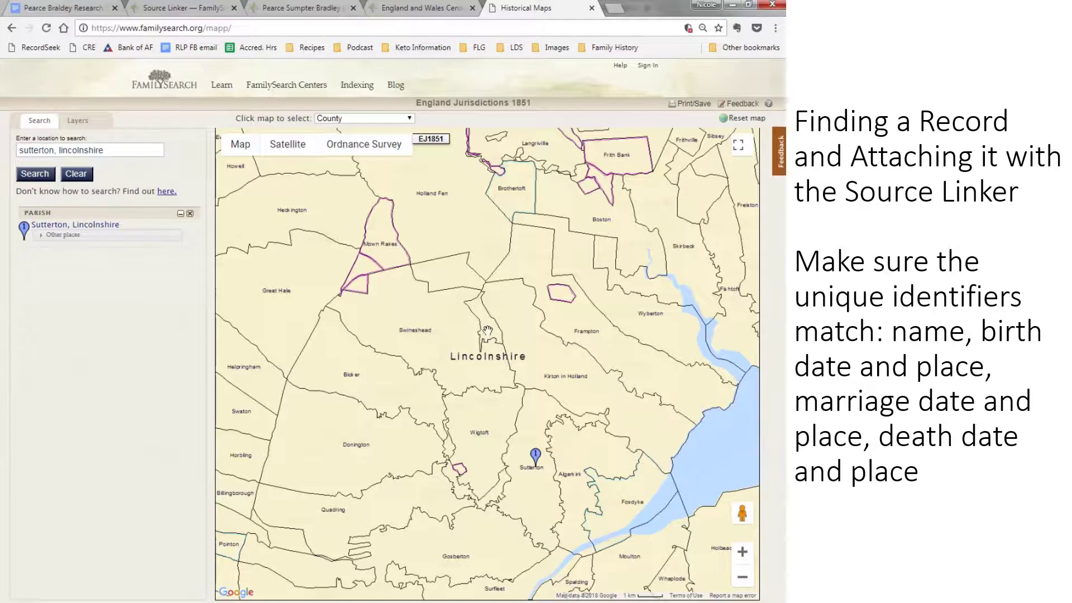
{"action": "scroll", "coordinate": [426, 339], "scroll_direction": "up", "scroll_amount": 1}
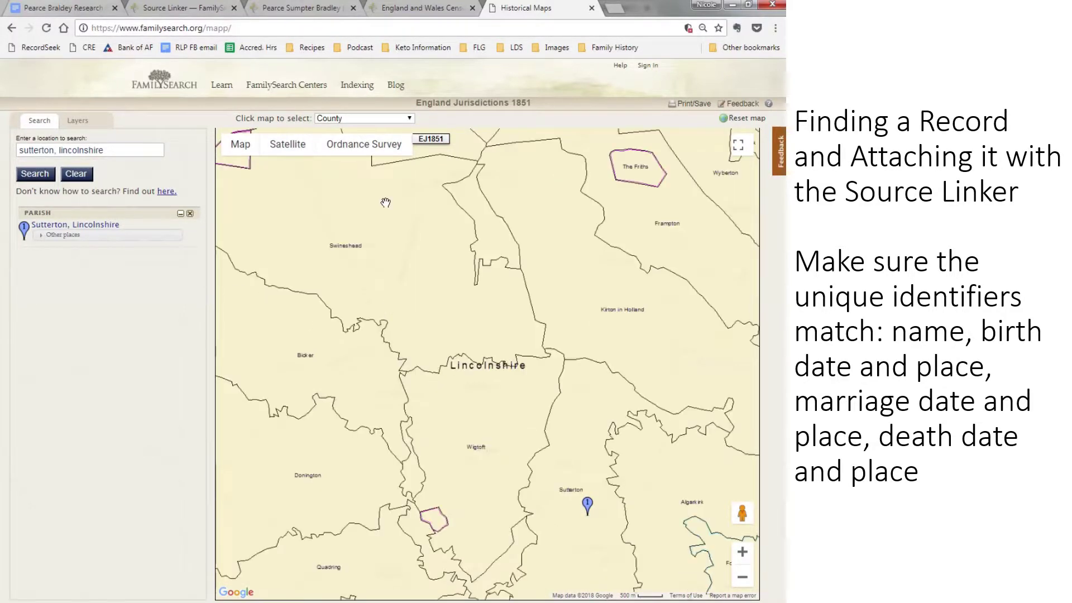
Step: Return to the Source Linker and compare the record's 1861 residence with the residences listed for the Family Tree person
{"action": "left_click", "coordinate": [185, 8]}
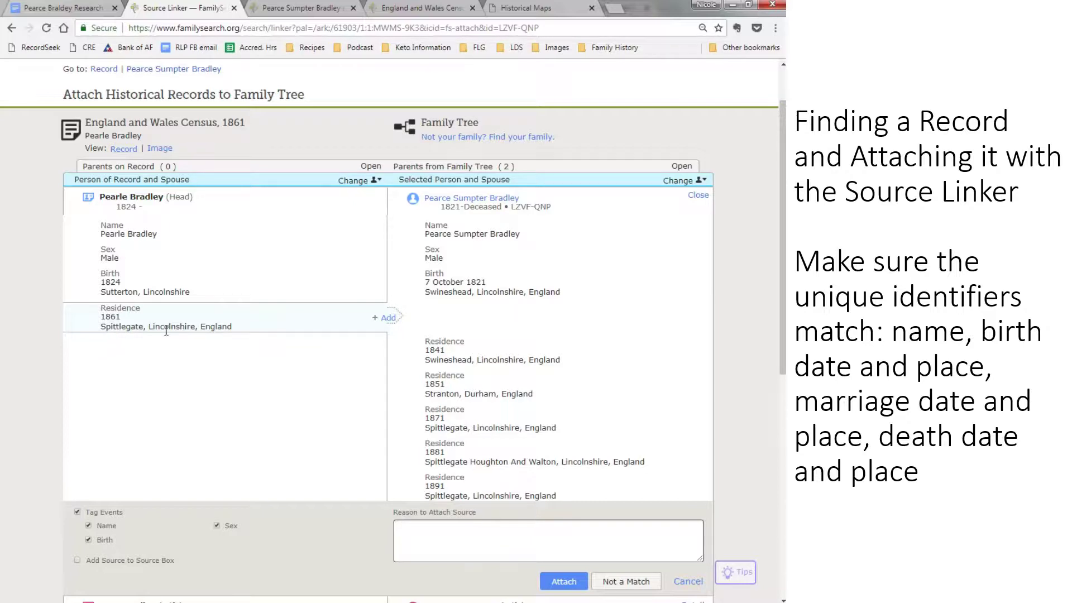
{"action": "left_click_drag", "start_coordinate": [430, 417], "coordinate": [440, 427]}
{"action": "left_click", "coordinate": [442, 417]}
{"action": "scroll", "coordinate": [411, 414], "scroll_direction": "down", "scroll_amount": 1}
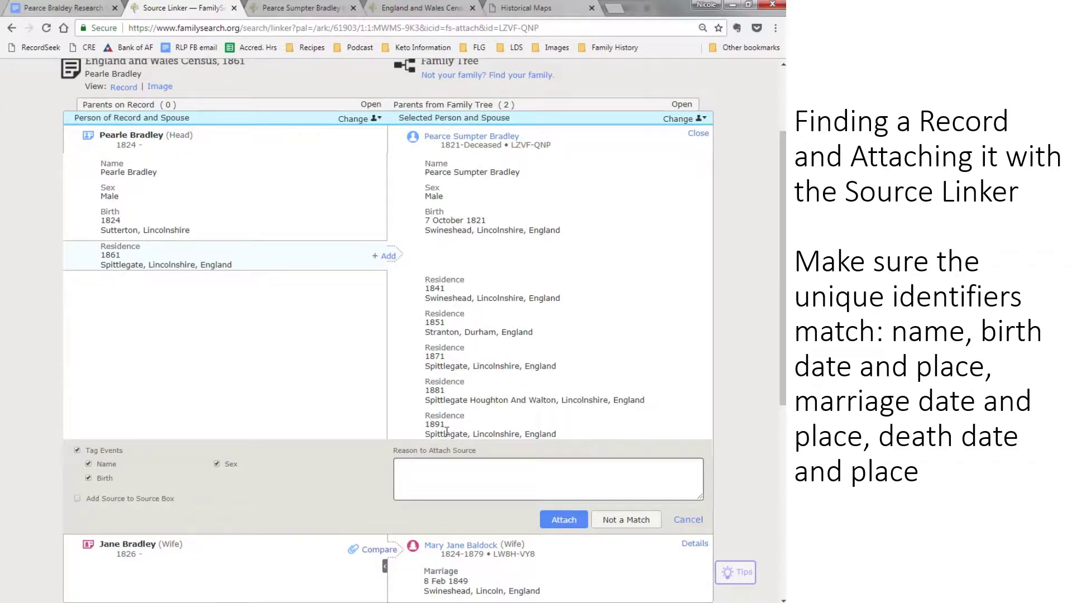
{"action": "scroll", "coordinate": [450, 436], "scroll_direction": "down", "scroll_amount": 3}
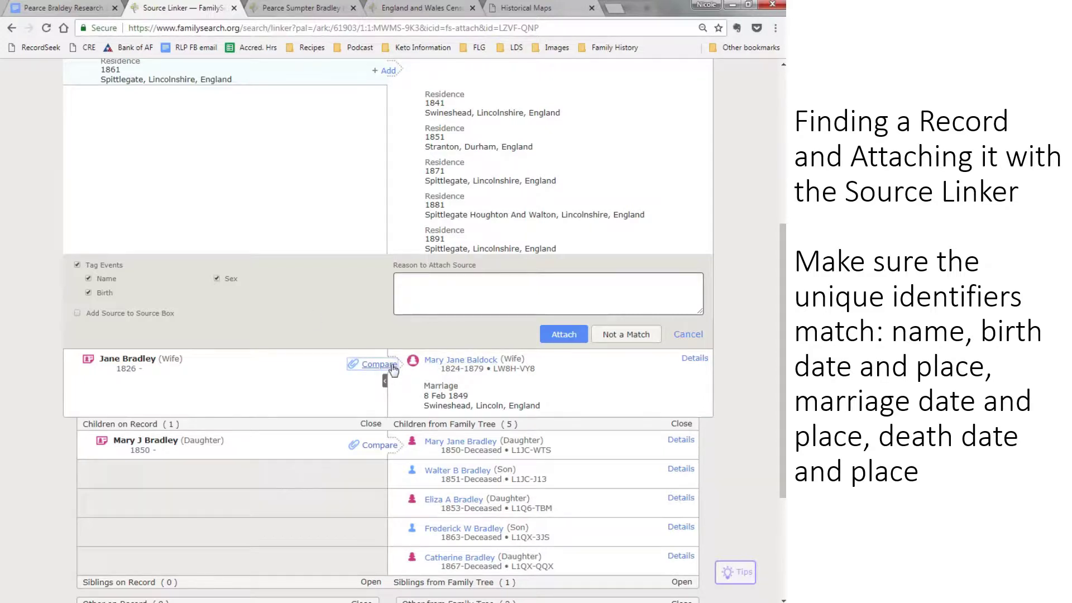
Step: Open the wife's comparison and review her details and the children listed on the record and in Family Tree
{"action": "left_click", "coordinate": [380, 365]}
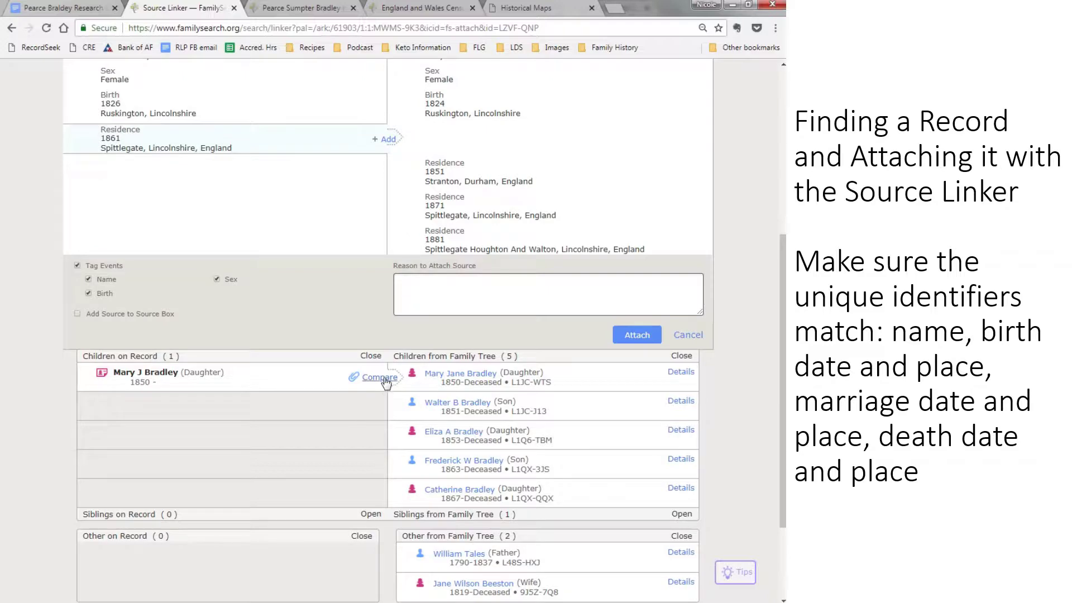
{"action": "scroll", "coordinate": [384, 386], "scroll_direction": "up", "scroll_amount": 4}
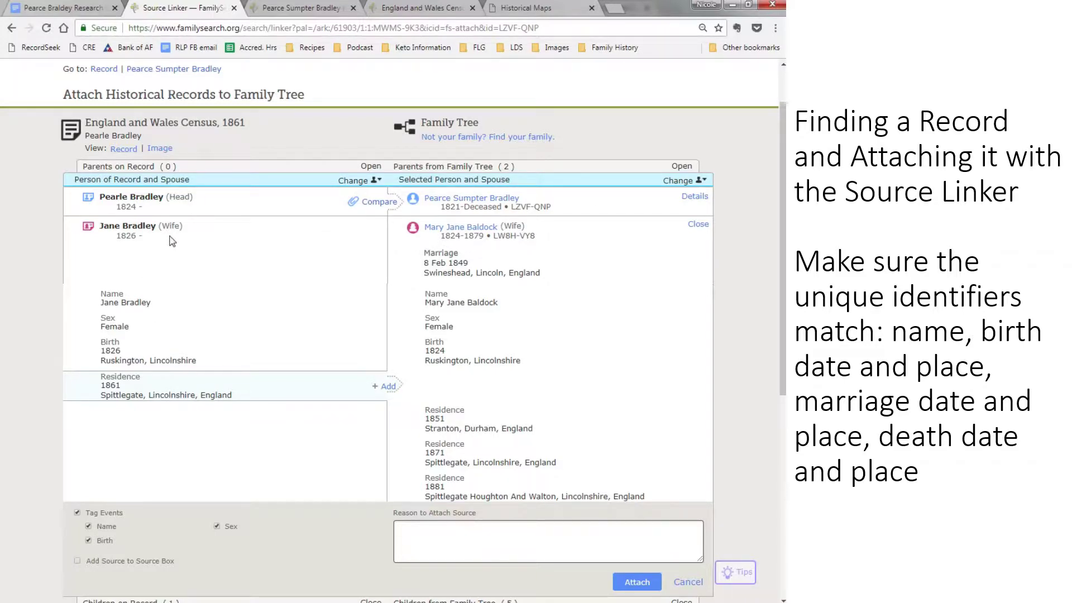
{"action": "scroll", "coordinate": [172, 241], "scroll_direction": "down", "scroll_amount": 2}
{"action": "scroll", "coordinate": [172, 238], "scroll_direction": "down", "scroll_amount": 3}
{"action": "mouse_move", "coordinate": [149, 324]}
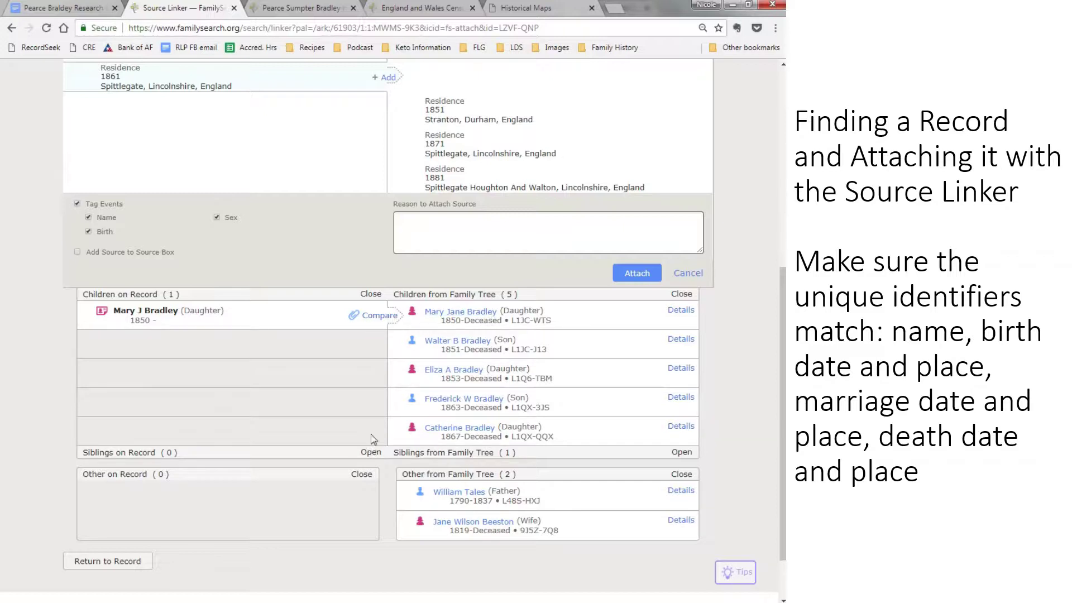
{"action": "scroll", "coordinate": [373, 447], "scroll_direction": "up", "scroll_amount": 7}
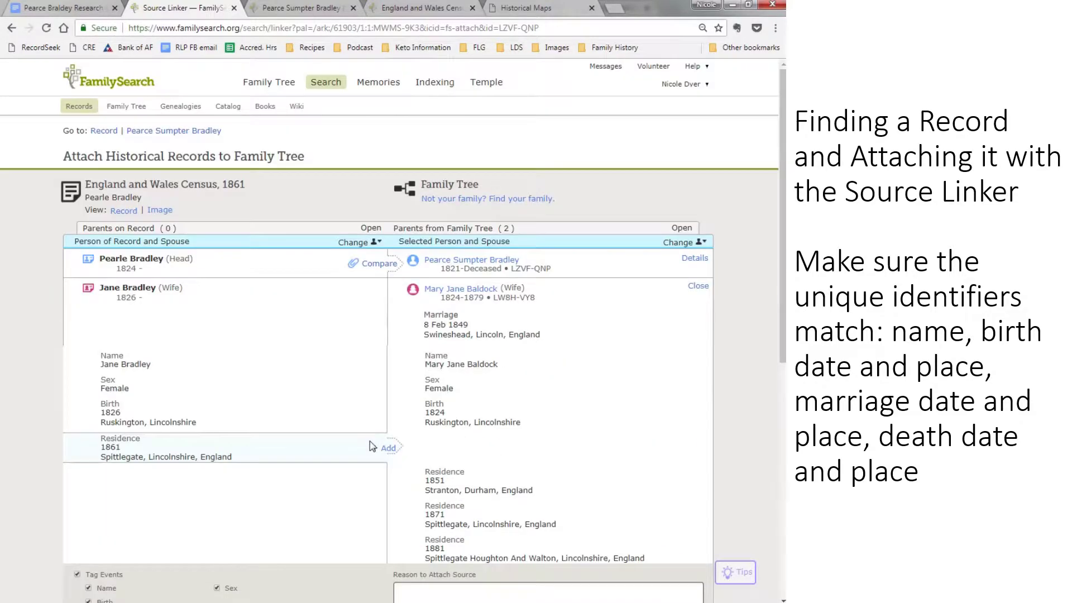
Step: Open the 1861 census image from the Source Linker and follow the family's Wharf Road household onto the next page
{"action": "left_click", "coordinate": [159, 211]}
{"action": "left_click", "coordinate": [229, 250]}
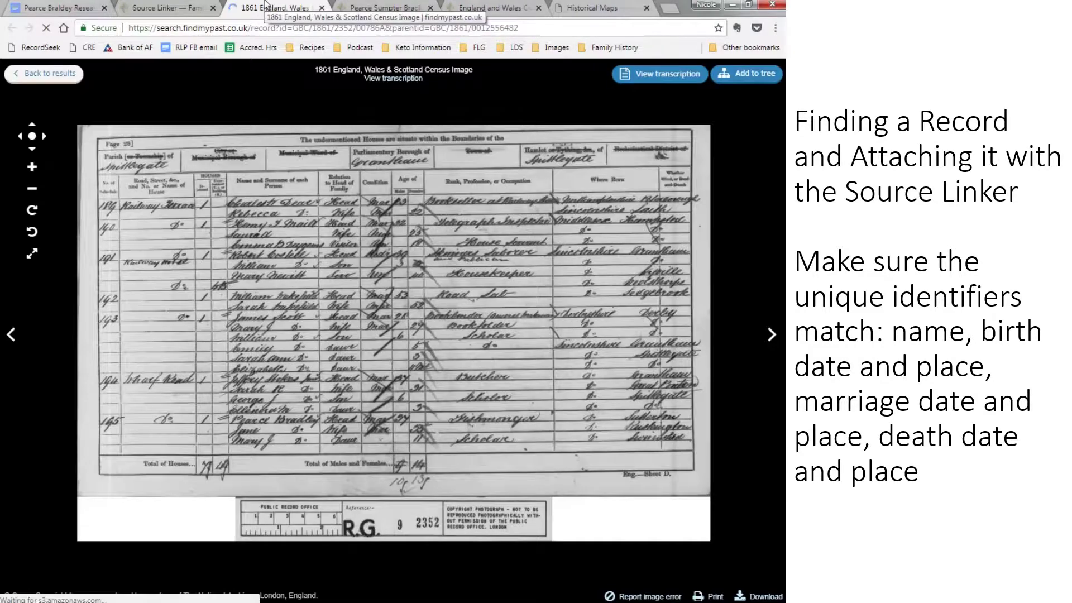
{"action": "scroll", "coordinate": [280, 445], "scroll_direction": "up", "scroll_amount": 3}
{"action": "scroll", "coordinate": [280, 445], "scroll_direction": "down", "scroll_amount": 4}
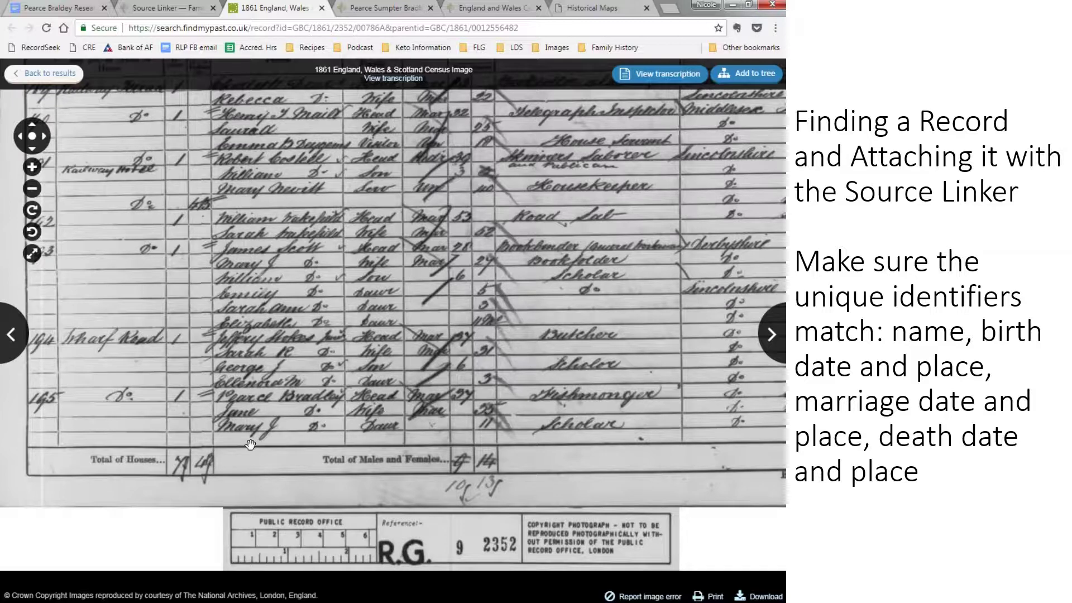
{"action": "scroll", "coordinate": [345, 321], "scroll_direction": "down", "scroll_amount": 3}
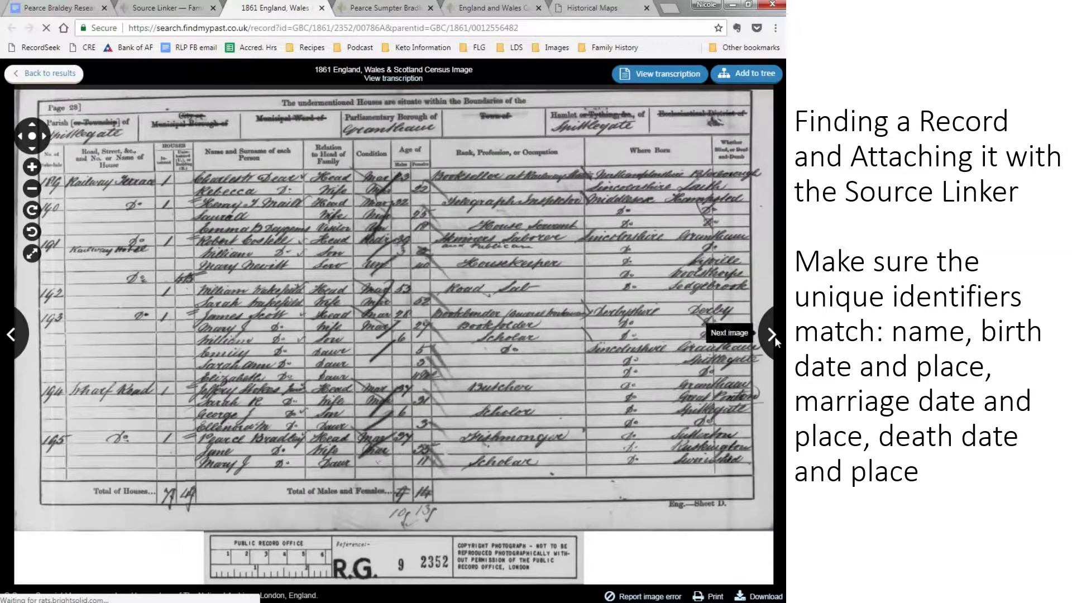
{"action": "left_click", "coordinate": [772, 335]}
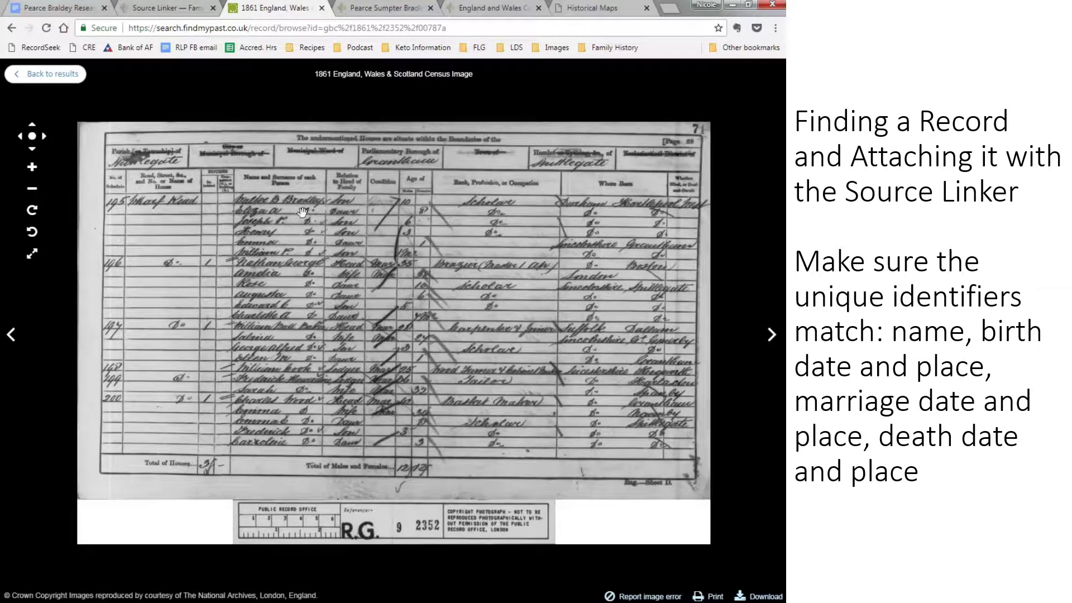
{"action": "scroll", "coordinate": [301, 212], "scroll_direction": "up", "scroll_amount": 2}
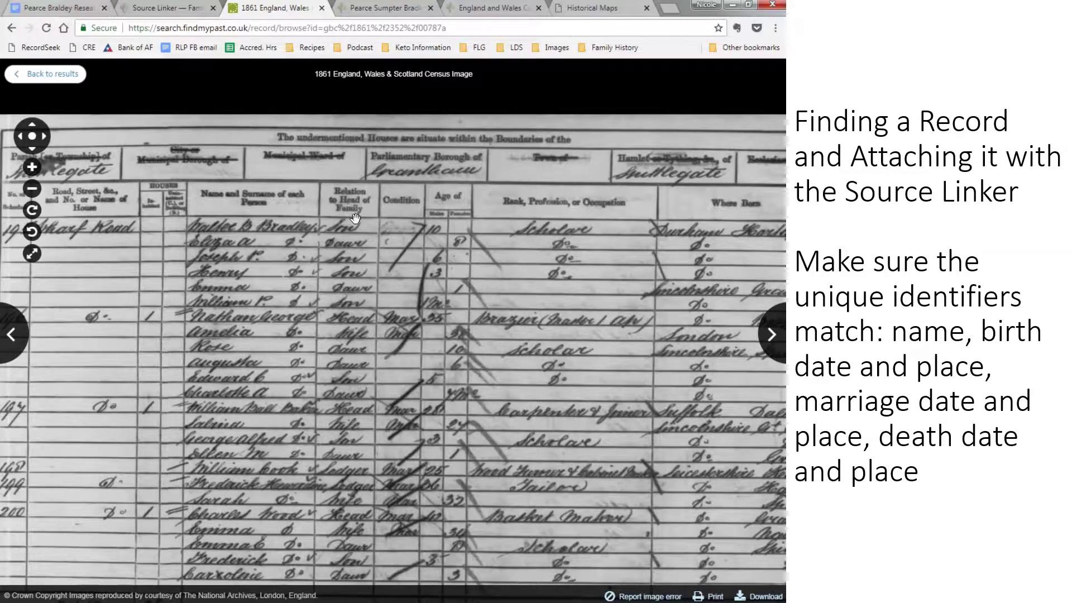
Step: Return to the Source Linker, open the indexed 1861 census record and review its household members
{"action": "left_click", "coordinate": [167, 7]}
{"action": "left_click", "coordinate": [125, 211]}
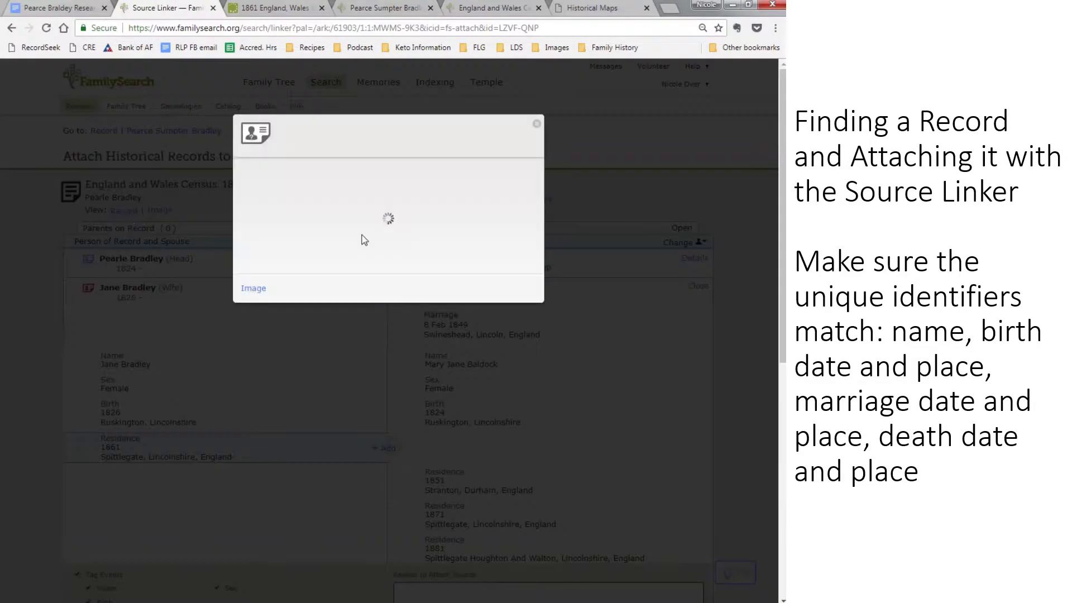
{"action": "scroll", "coordinate": [369, 235], "scroll_direction": "down", "scroll_amount": 4}
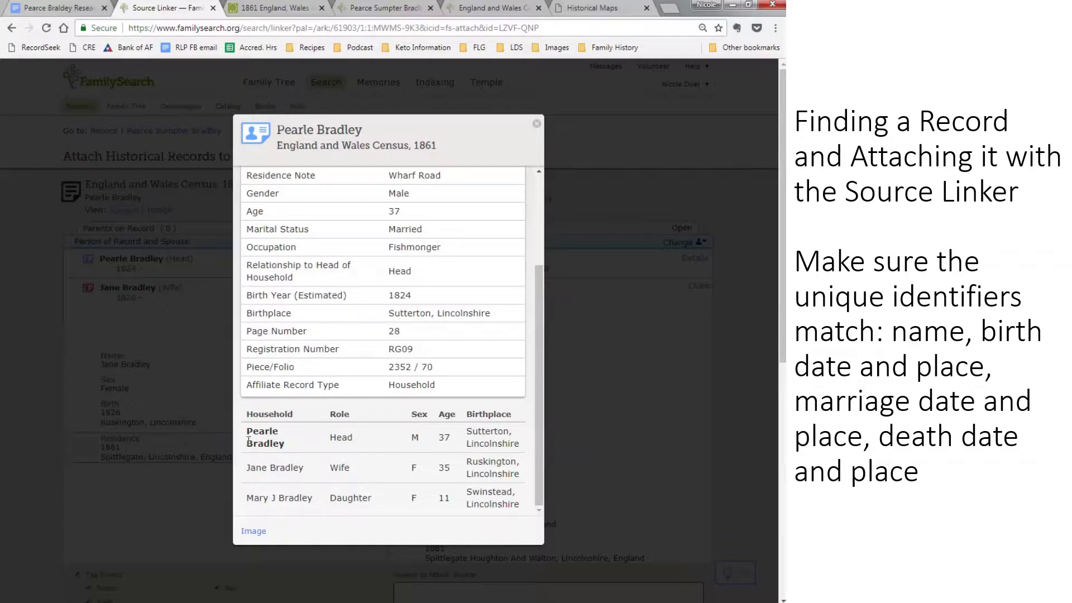
Step: Compare the children on the census image's continuation page with the children listed on the ancestor's Family Tree person page
{"action": "left_click", "coordinate": [262, 9]}
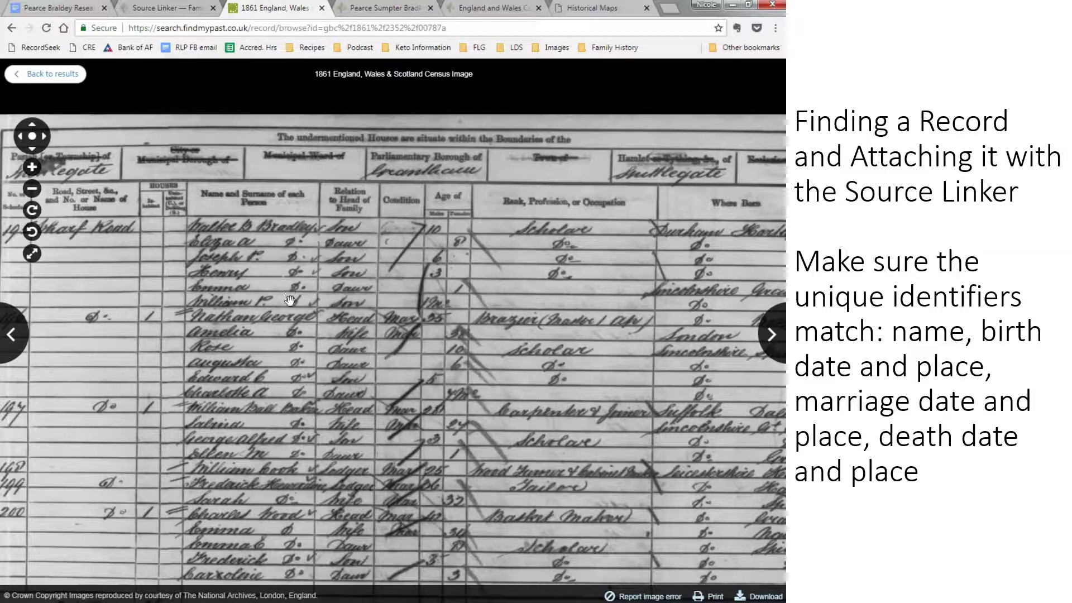
{"action": "left_click", "coordinate": [384, 6]}
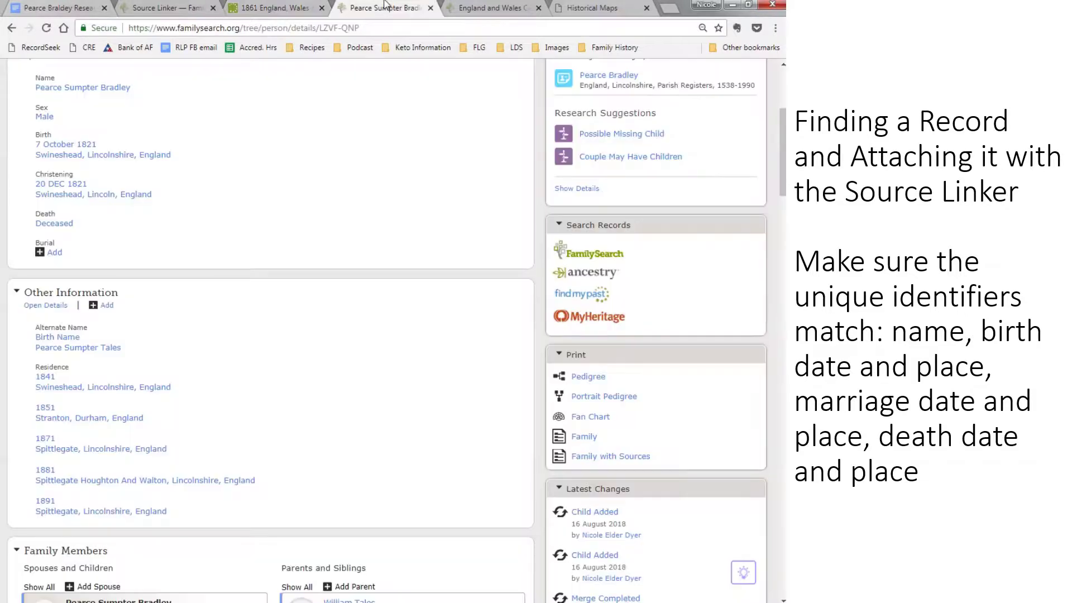
{"action": "scroll", "coordinate": [337, 320], "scroll_direction": "down", "scroll_amount": 7}
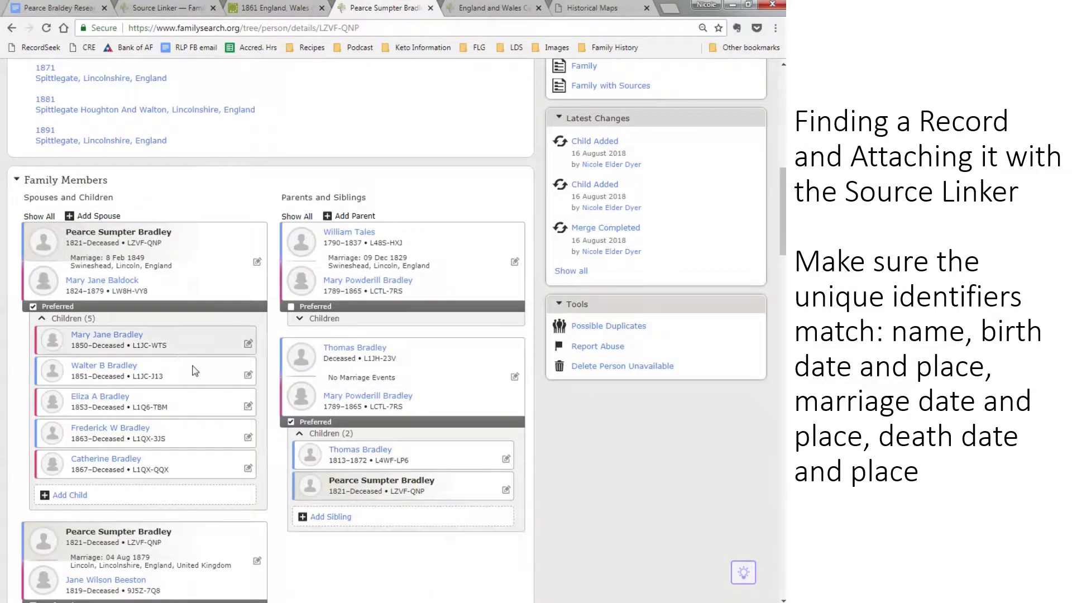
{"action": "left_click", "coordinate": [275, 8]}
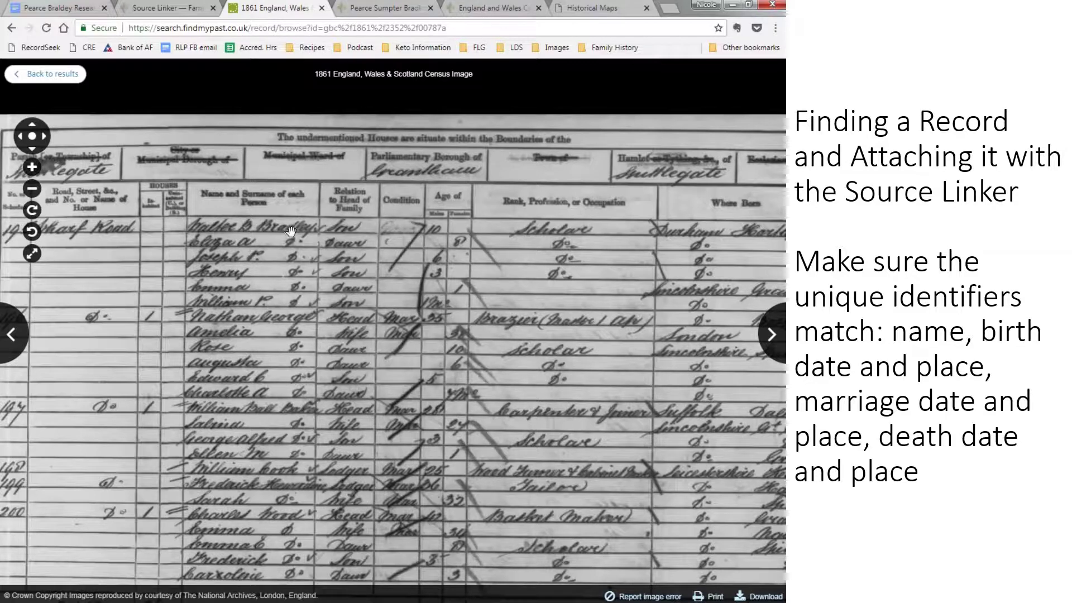
{"action": "key", "text": "ctrl+Tab"}
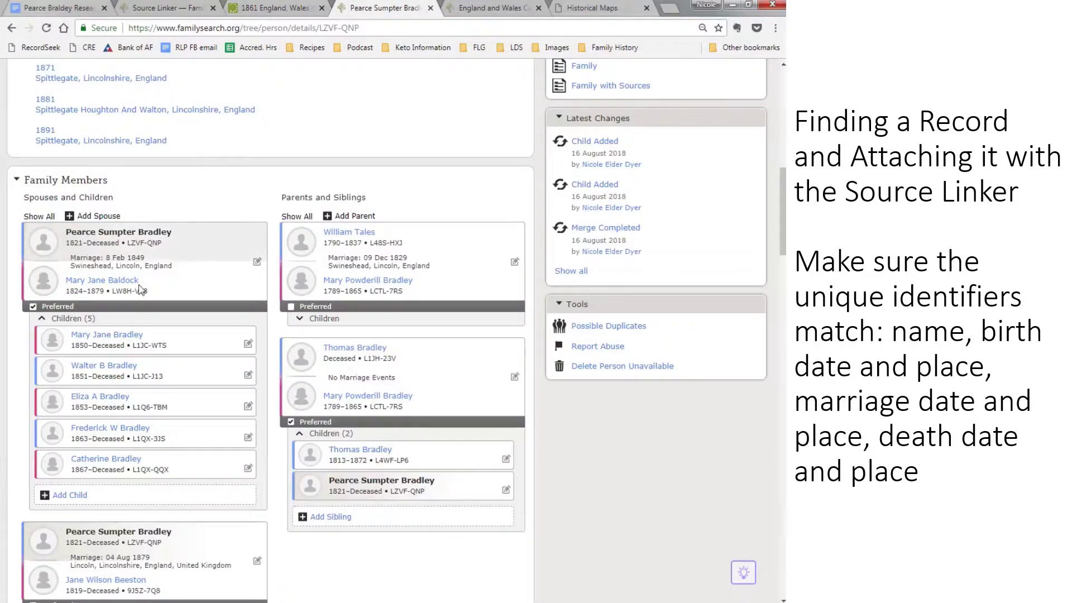
{"action": "key", "text": "ctrl+shift+Tab"}
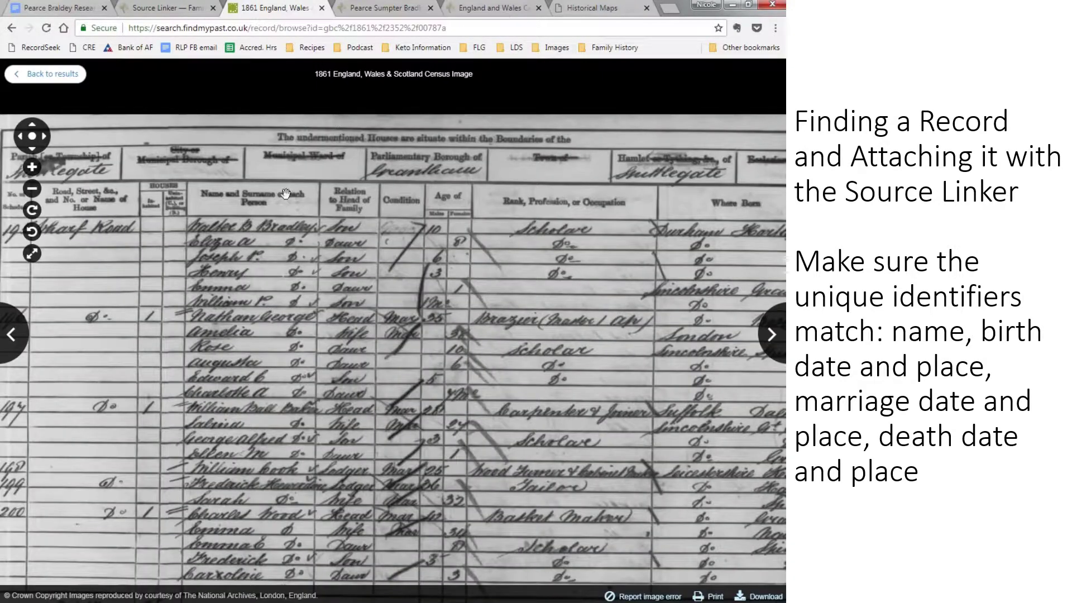
{"action": "key", "text": "ctrl+Tab"}
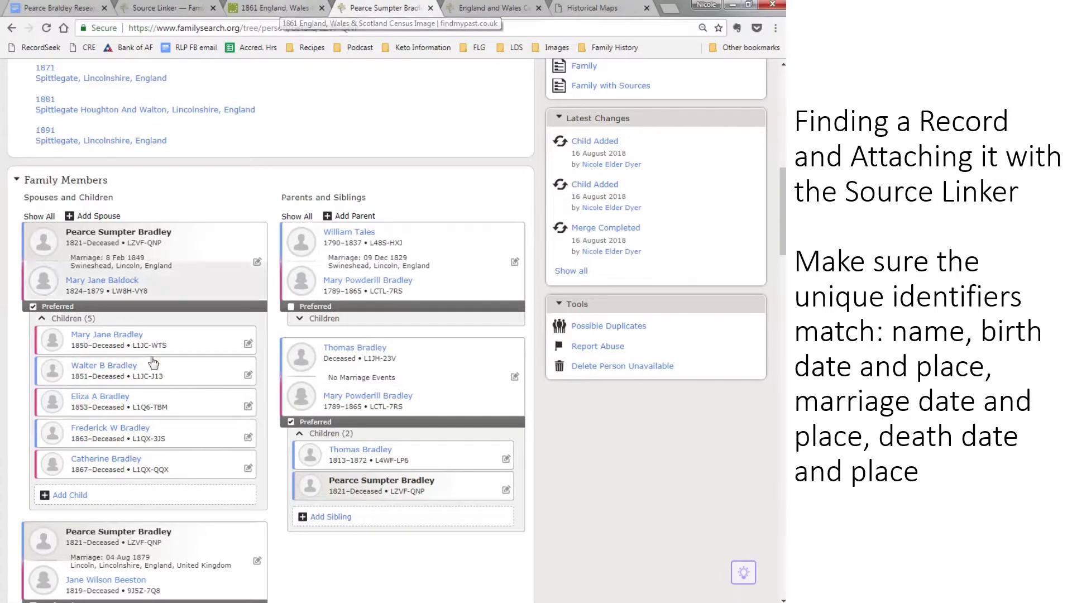
{"action": "key", "text": "ctrl+shift+Tab"}
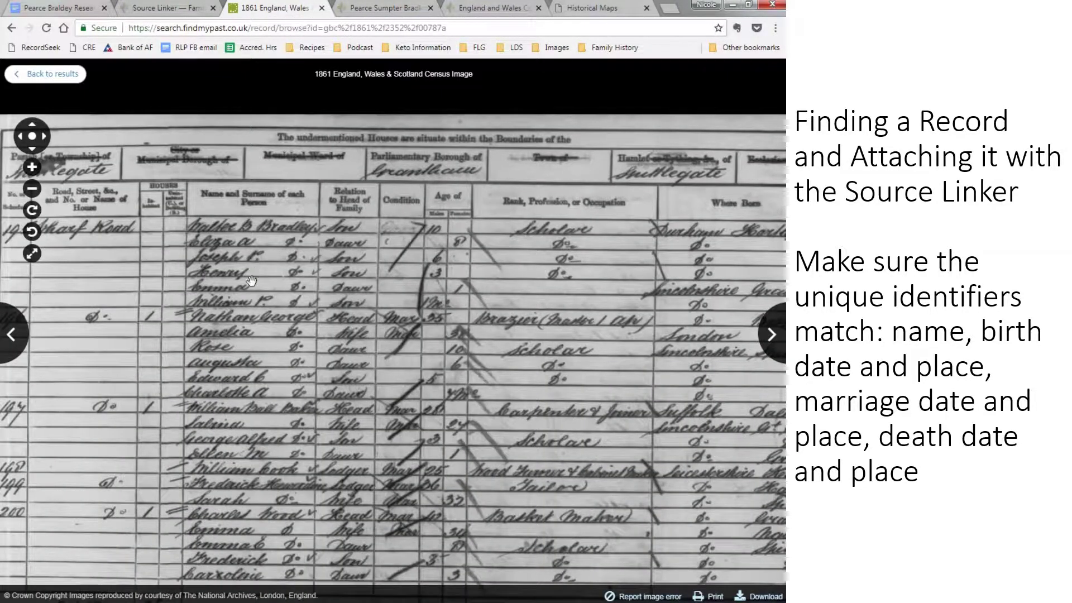
{"action": "key", "text": "ctrl+Tab"}
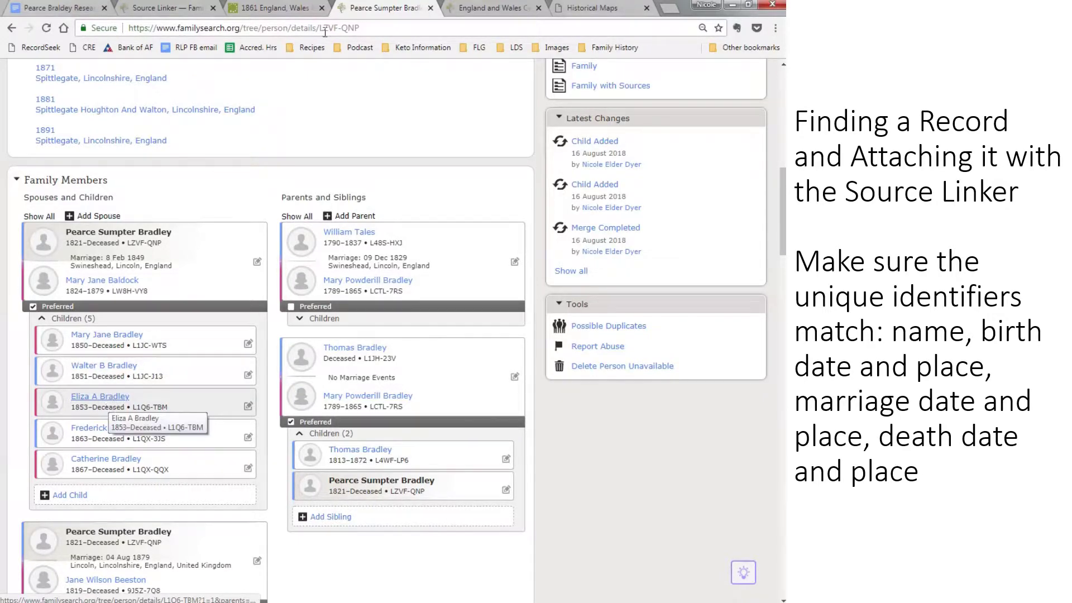
{"action": "left_click", "coordinate": [274, 8]}
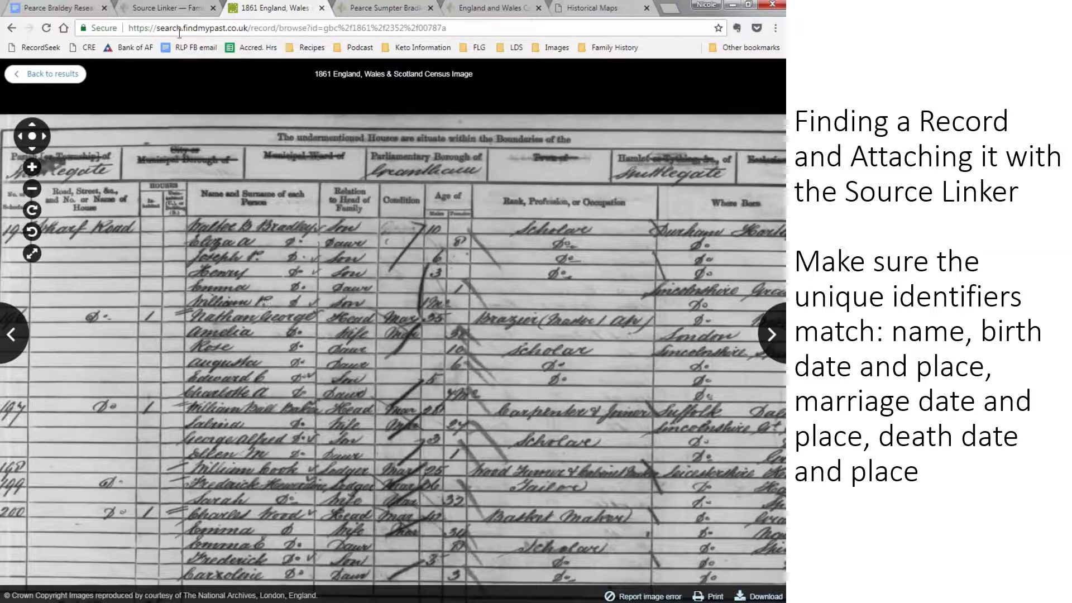
Step: Recheck the census image's children against the Family Tree person page, then close the indexed record and review the children listed in the Source Linker
{"action": "left_click", "coordinate": [166, 8]}
{"action": "left_click", "coordinate": [372, 6]}
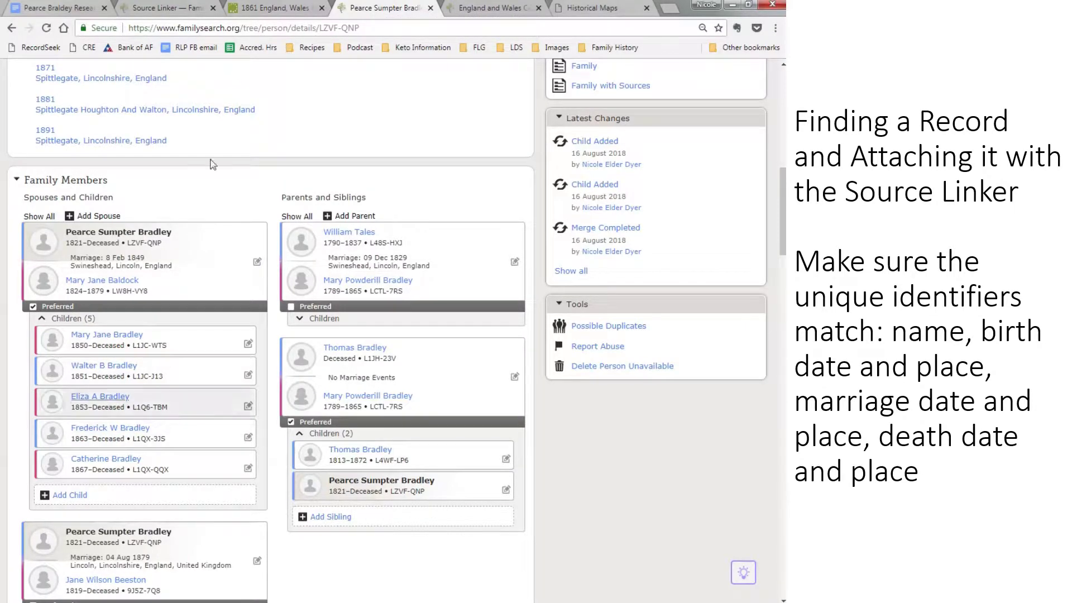
{"action": "left_click", "coordinate": [273, 7]}
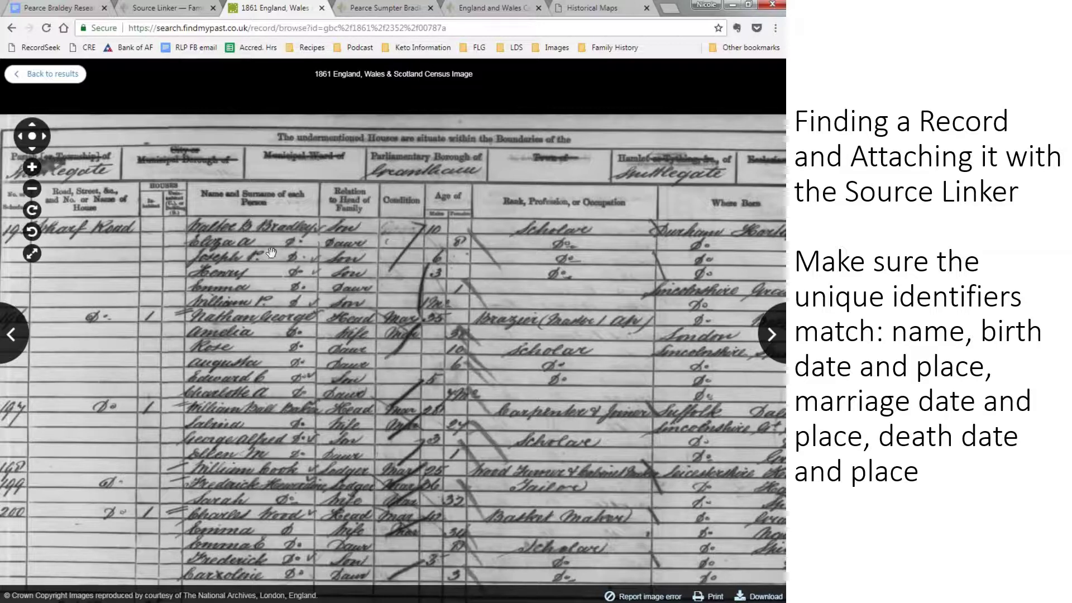
{"action": "left_click", "coordinate": [132, 7]}
{"action": "left_click", "coordinate": [536, 123]}
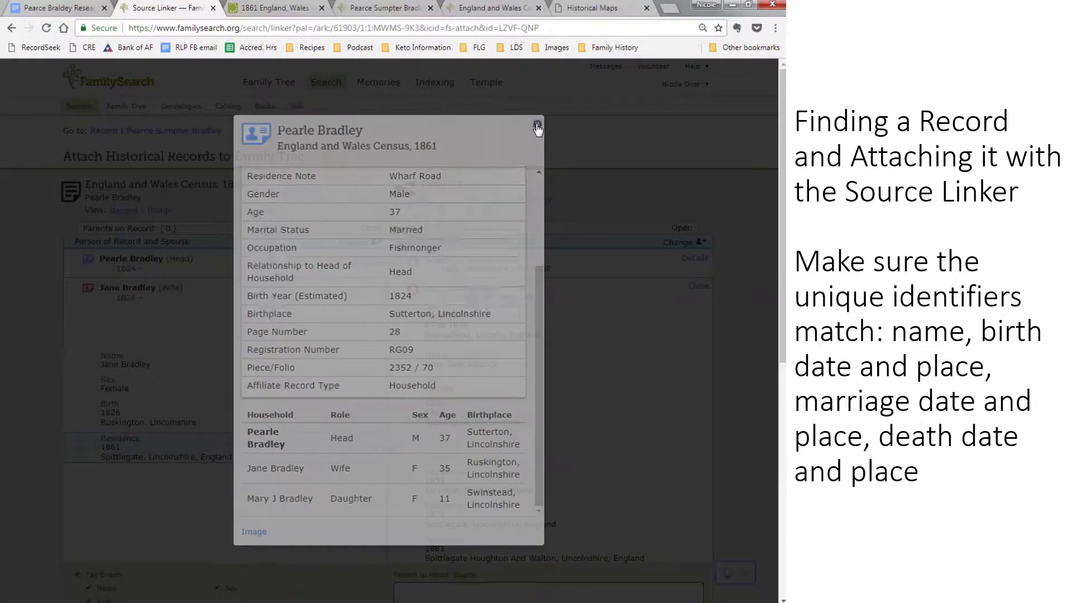
{"action": "scroll", "coordinate": [266, 458], "scroll_direction": "down", "scroll_amount": 5}
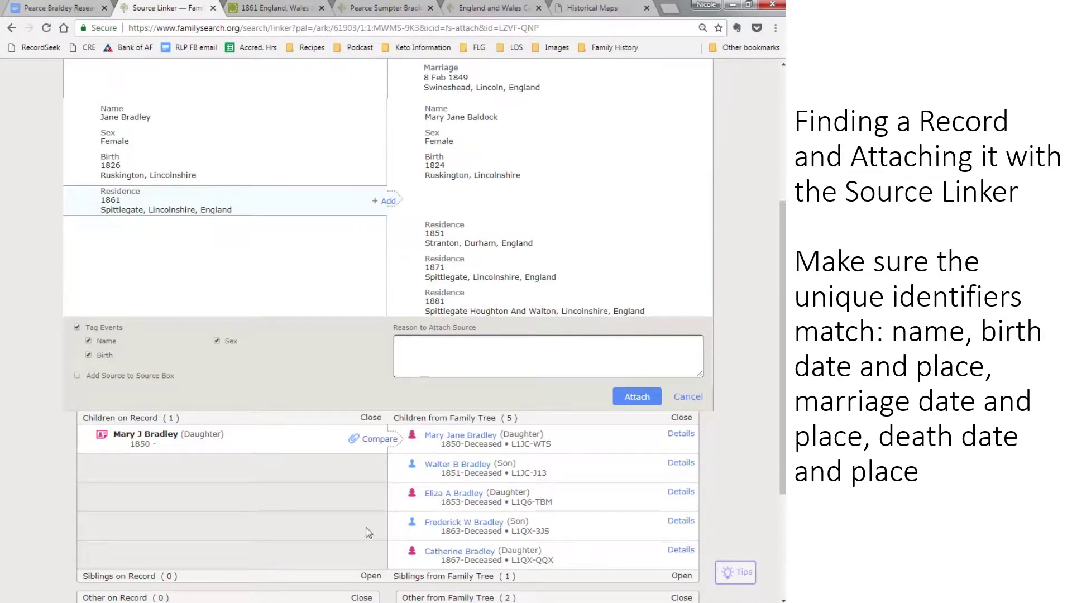
{"action": "scroll", "coordinate": [282, 569], "scroll_direction": "down", "scroll_amount": 1}
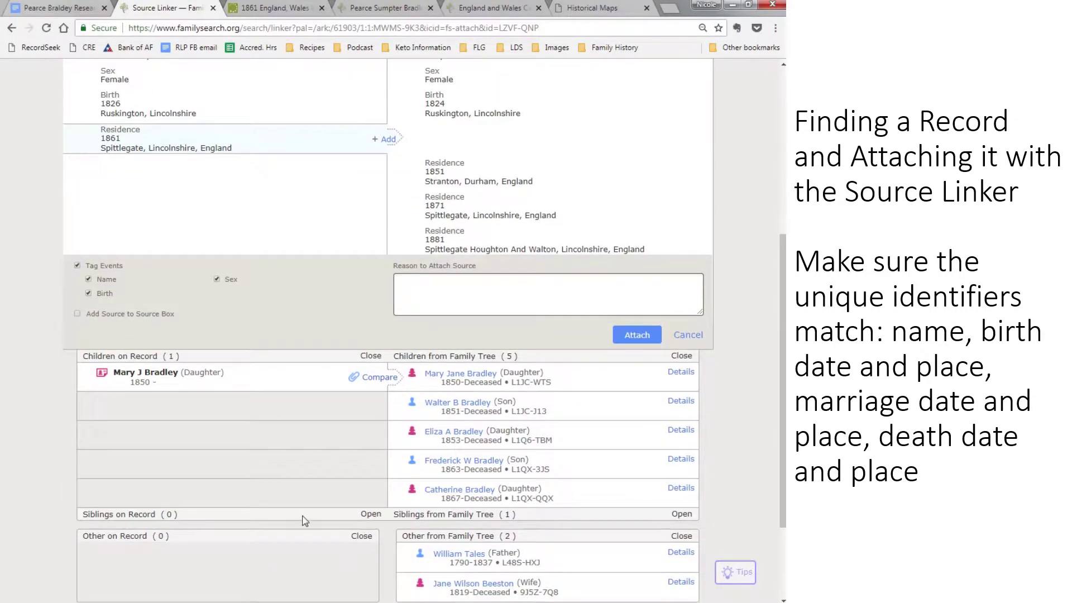
{"action": "scroll", "coordinate": [304, 519], "scroll_direction": "up", "scroll_amount": 5}
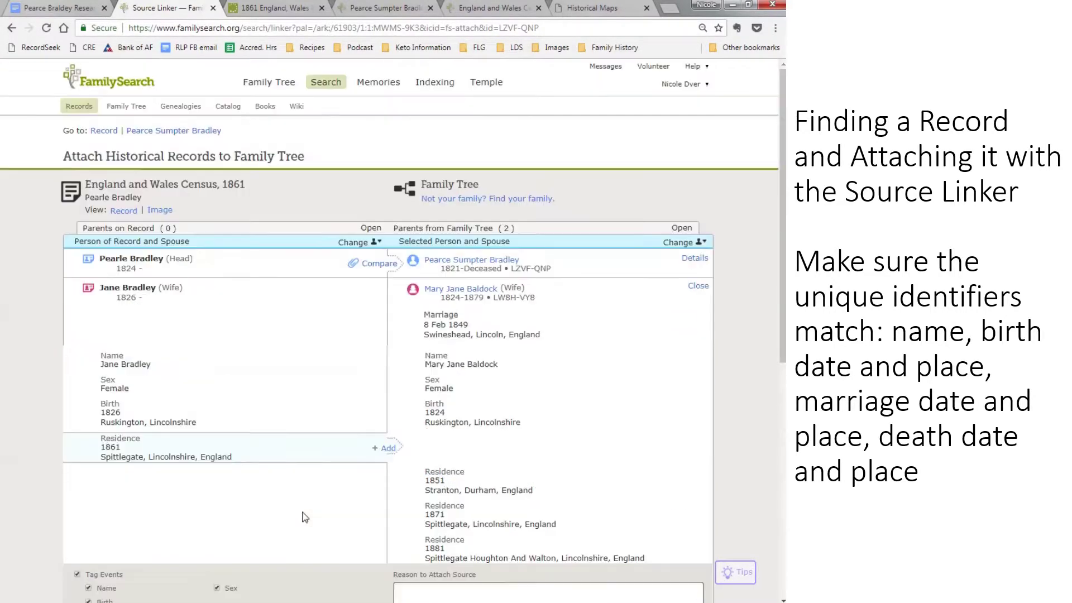
Step: Add the 1861 Spittlegate residence to the household head and attach the record, giving as reason that it shows his 1861 residence and seven children's names
{"action": "left_click", "coordinate": [371, 264]}
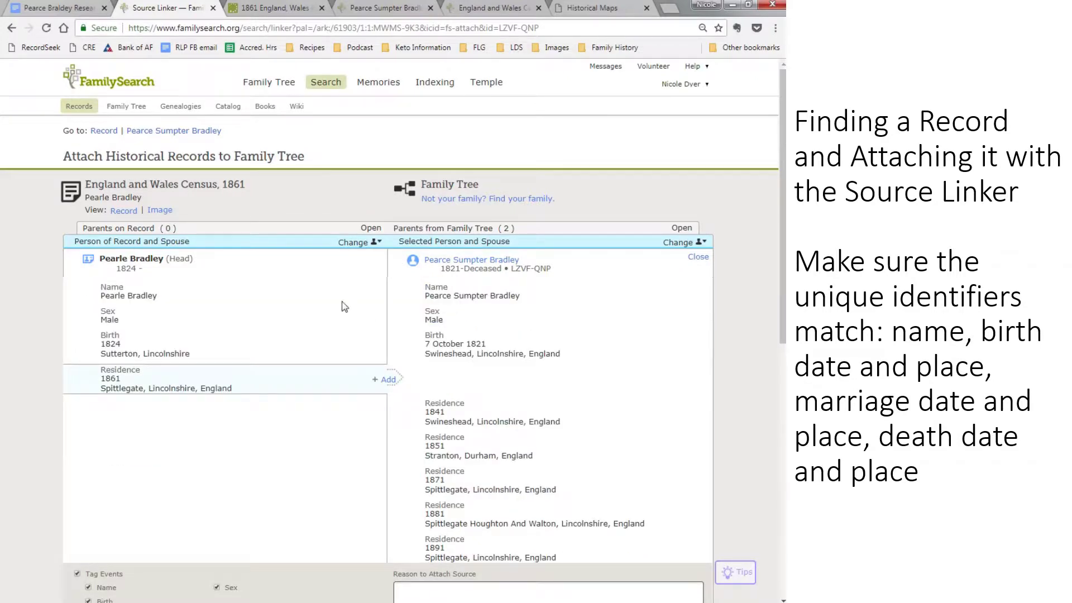
{"action": "left_click", "coordinate": [388, 380]}
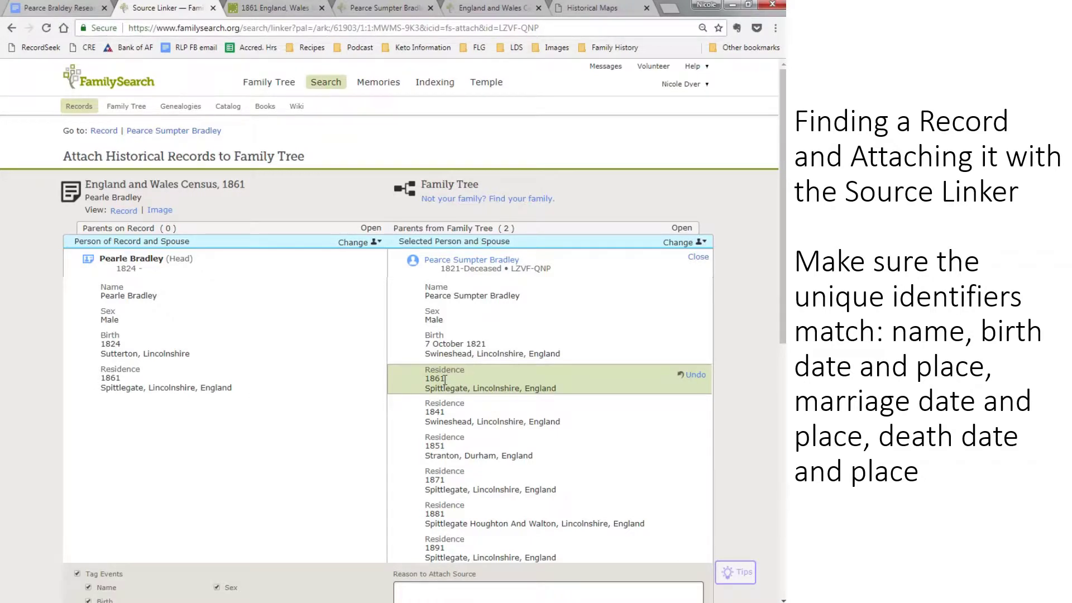
{"action": "scroll", "coordinate": [449, 386], "scroll_direction": "down", "scroll_amount": 1}
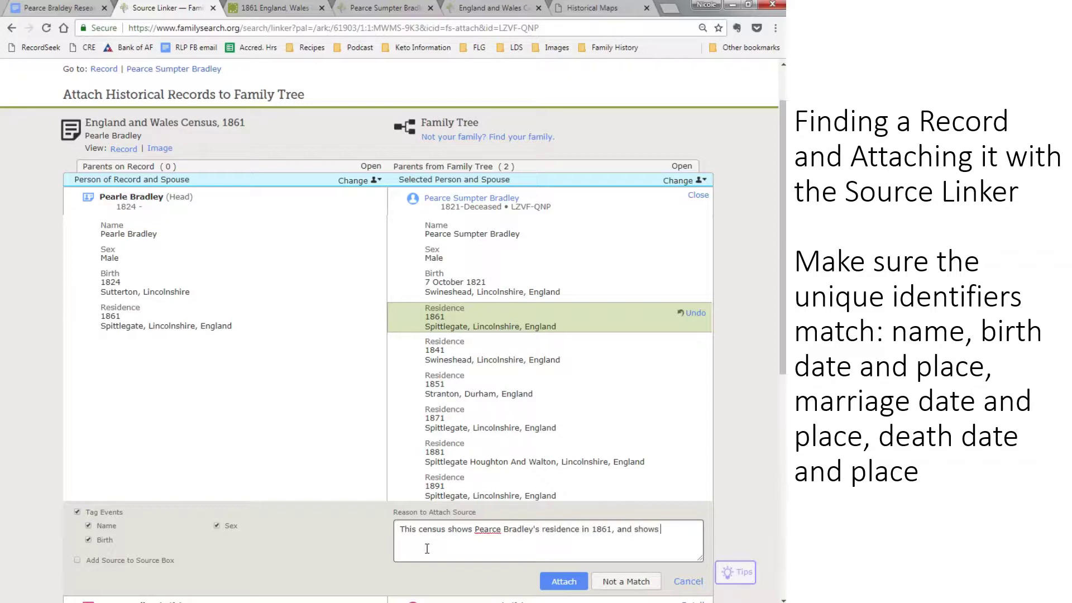
{"action": "type", "text": "names of"}
{"action": "left_click", "coordinate": [362, 6]}
{"action": "left_click", "coordinate": [286, 7]}
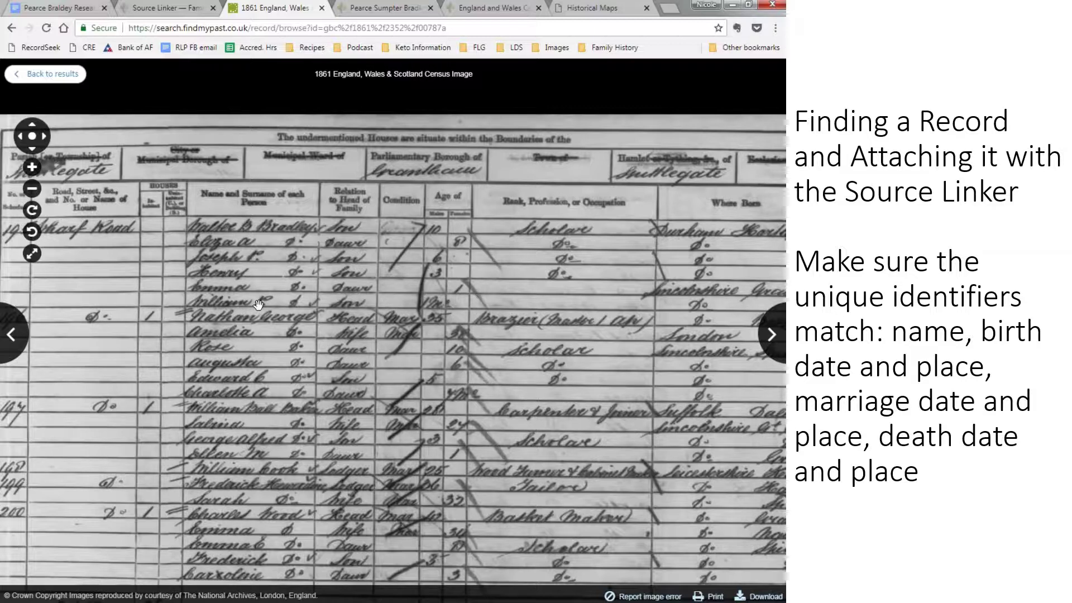
{"action": "left_click", "coordinate": [186, 6]}
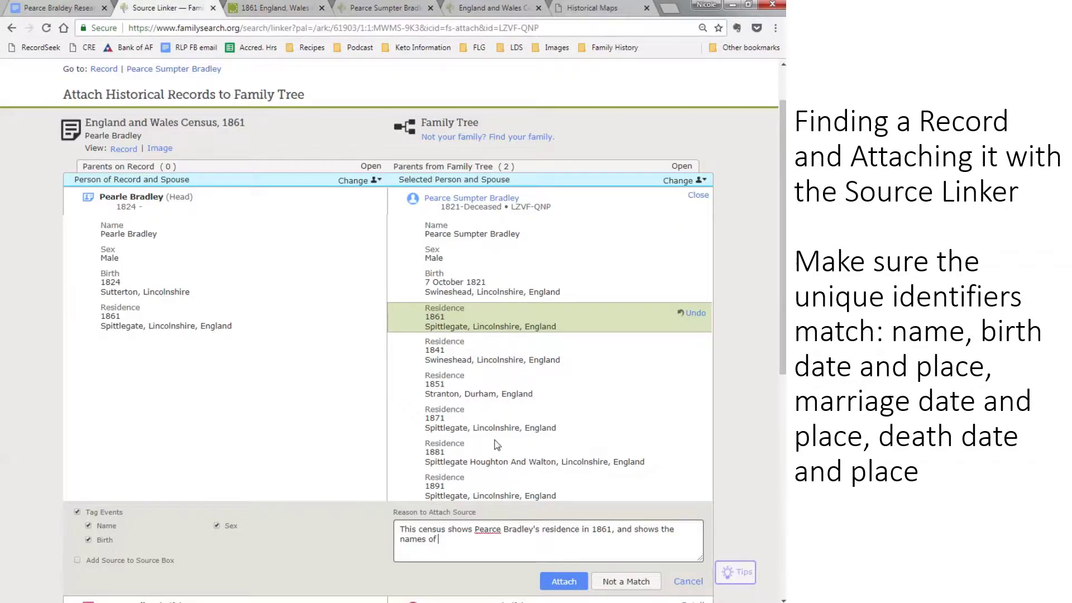
{"action": "scroll", "coordinate": [566, 519], "scroll_direction": "down", "scroll_amount": 1}
{"action": "left_click", "coordinate": [564, 520]}
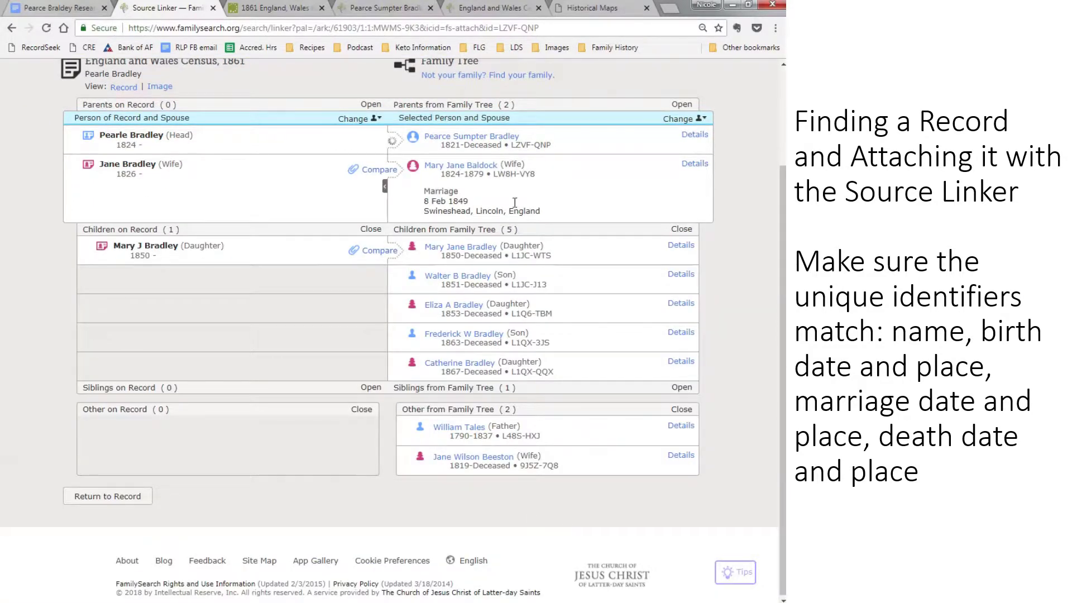
Step: Add the 1861 Spittlegate residence to the wife, include her first name beside her husband's in the attachment reason, and attach the record to her
{"action": "left_click", "coordinate": [379, 170]}
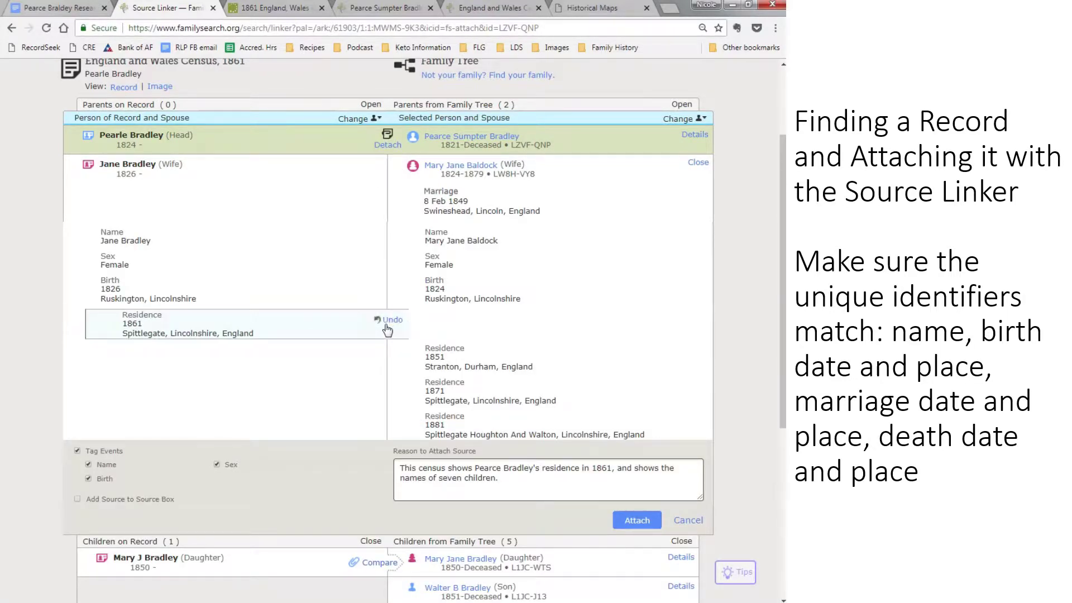
{"action": "left_click", "coordinate": [387, 325]}
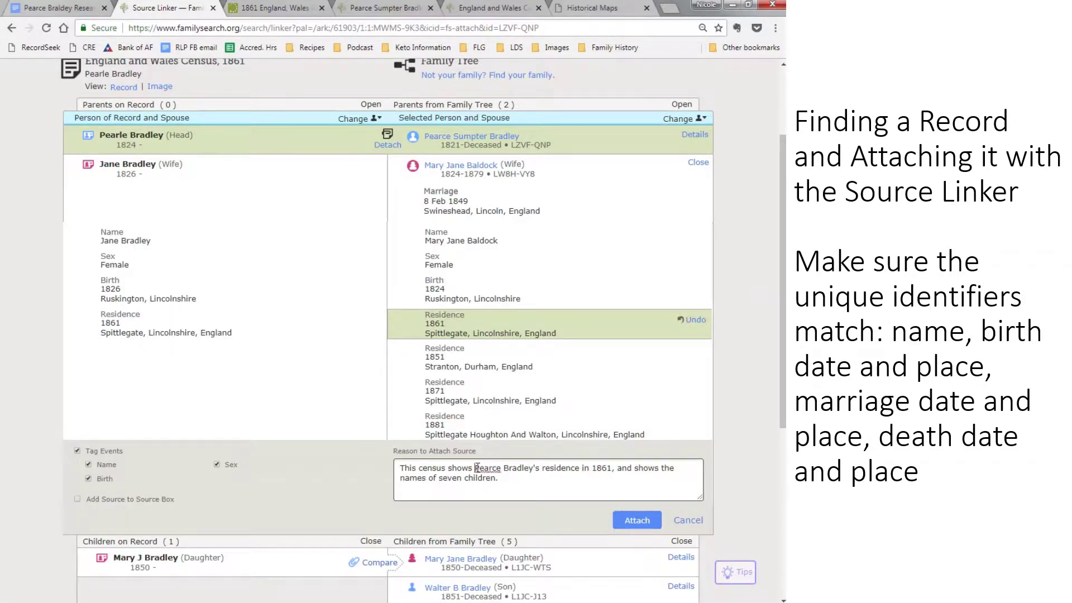
{"action": "left_click", "coordinate": [506, 469]}
{"action": "type", "text": "and Jane"}
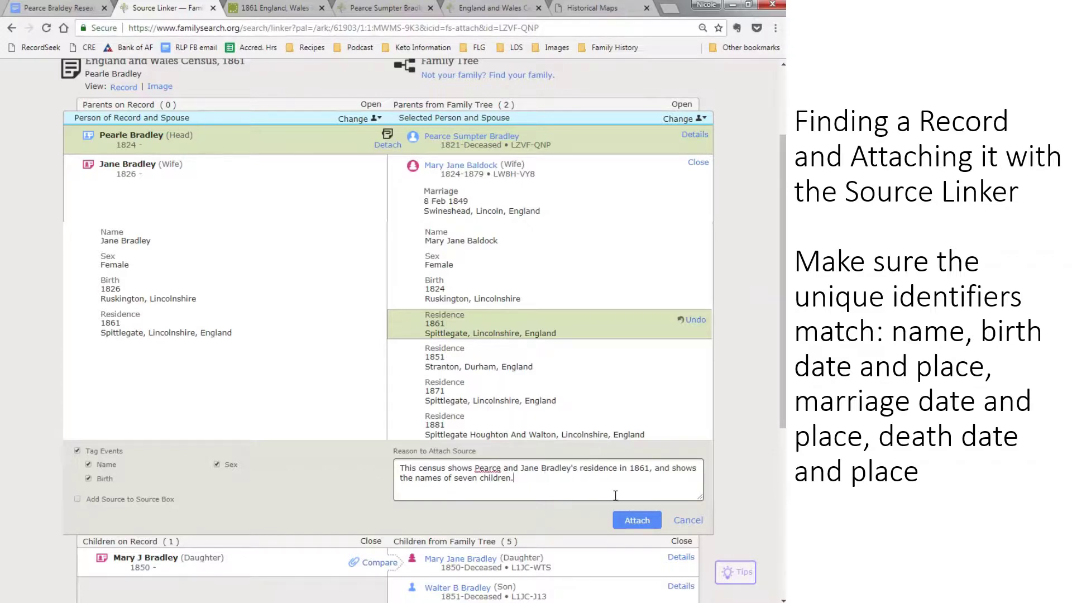
{"action": "left_click", "coordinate": [629, 517]}
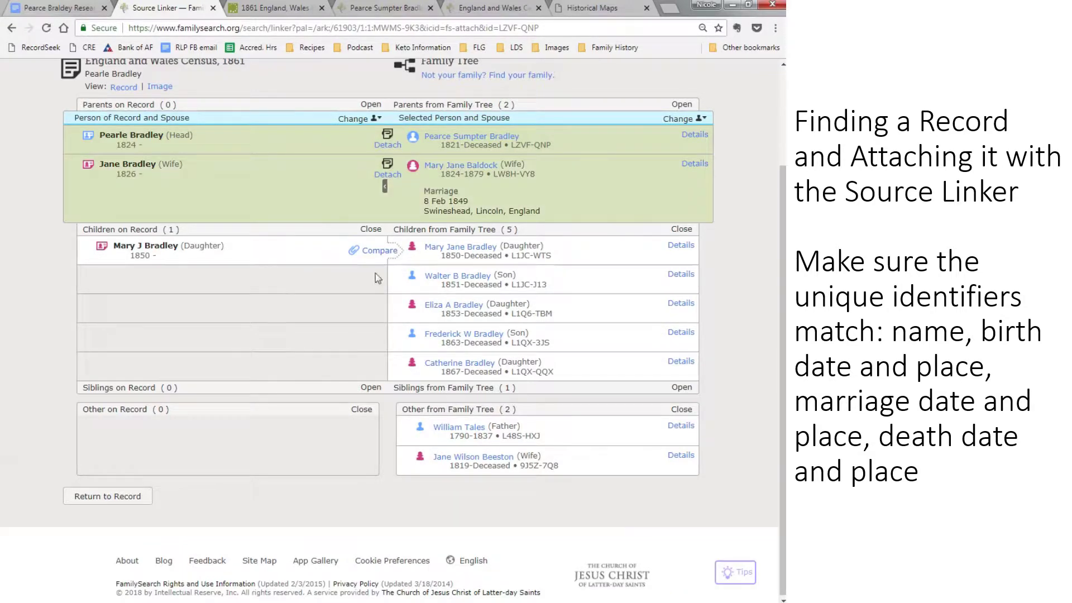
Step: Add the 1861 Spittlegate residence to the daughter and attach the record, giving as reason that it shows her living with her parents in Spittlegate
{"action": "left_click", "coordinate": [374, 250]}
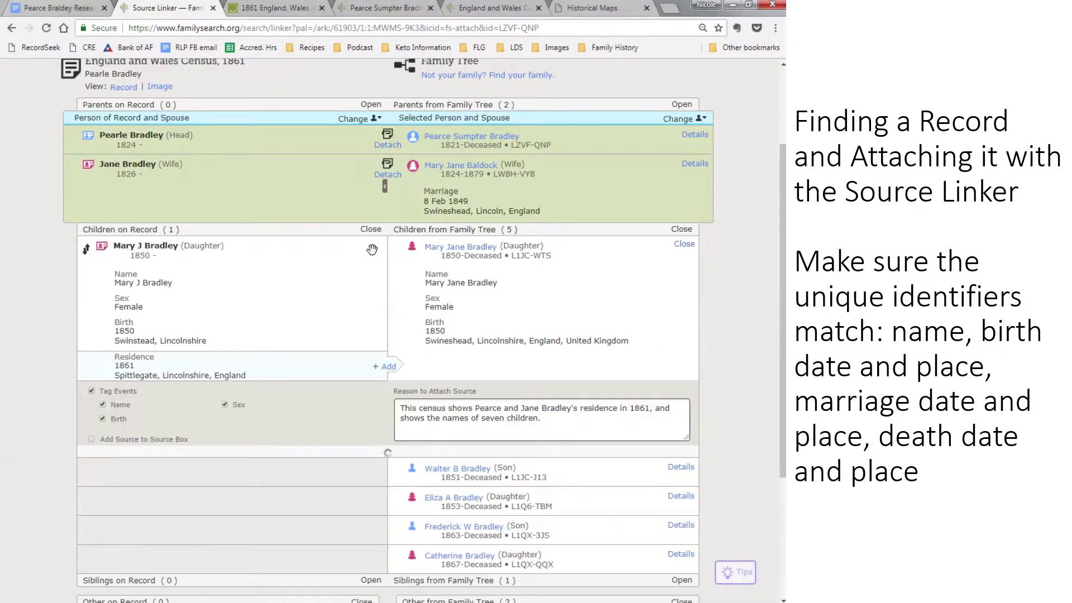
{"action": "left_click", "coordinate": [388, 367]}
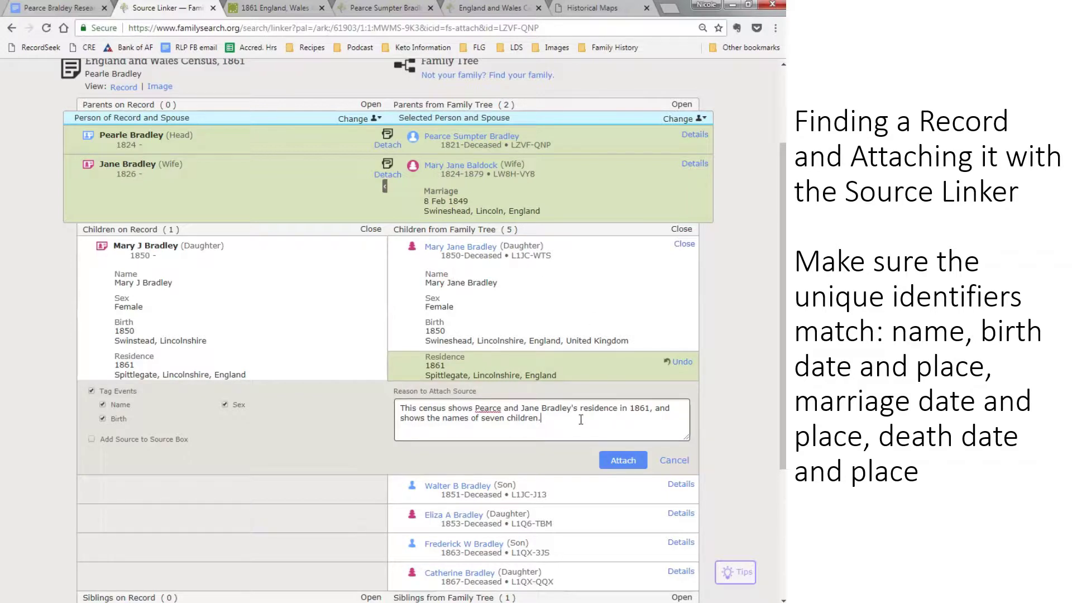
{"action": "left_click_drag", "start_coordinate": [545, 414], "coordinate": [485, 409]}
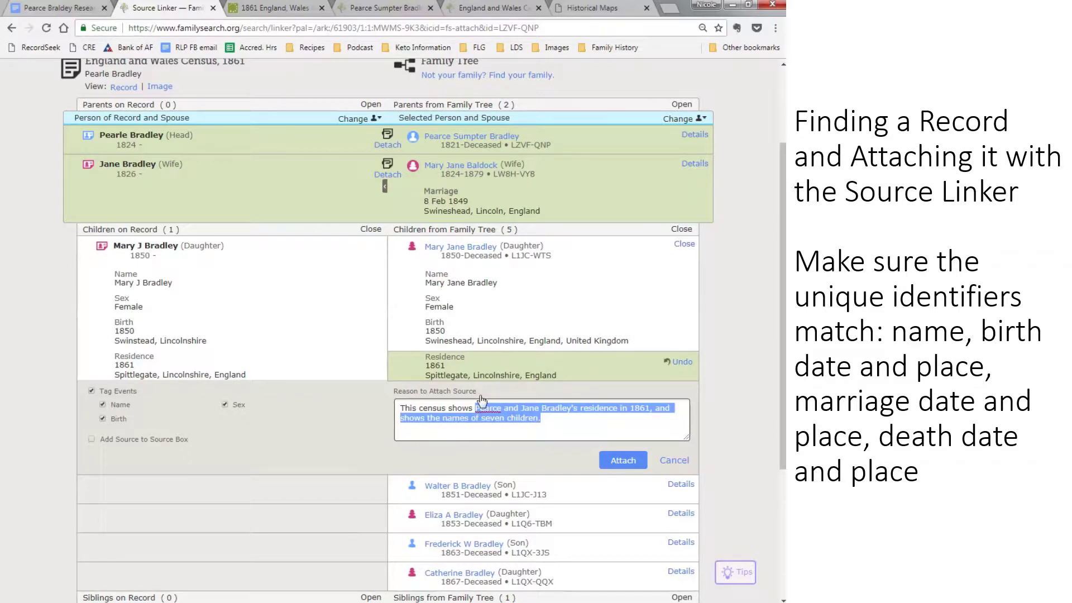
{"action": "type", "text": "Mary ja"}
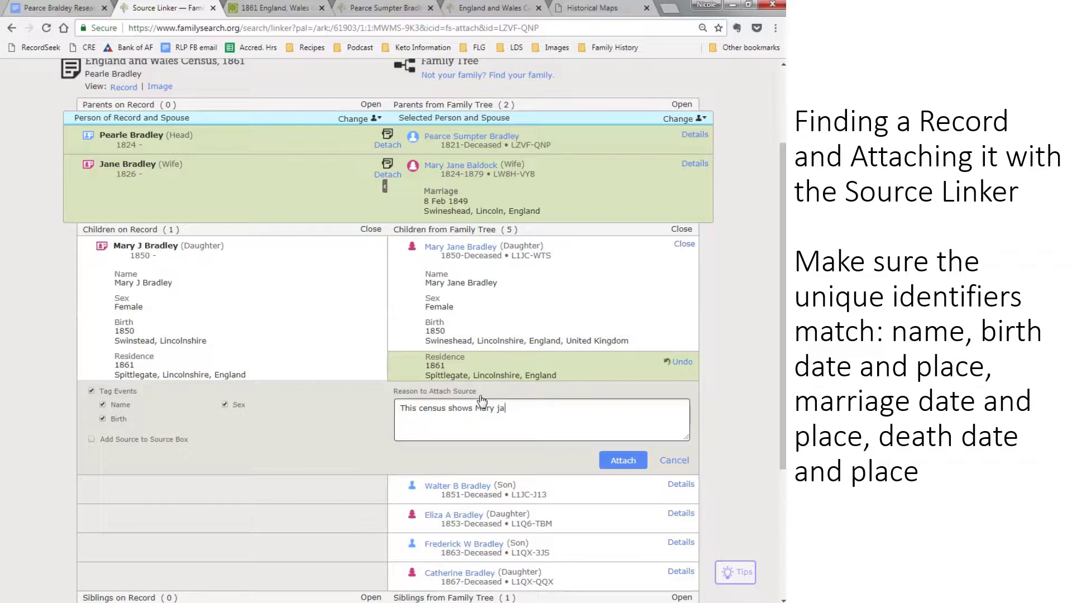
{"action": "type", "text": "nane"}
{"action": "type", "text": "with her parents."}
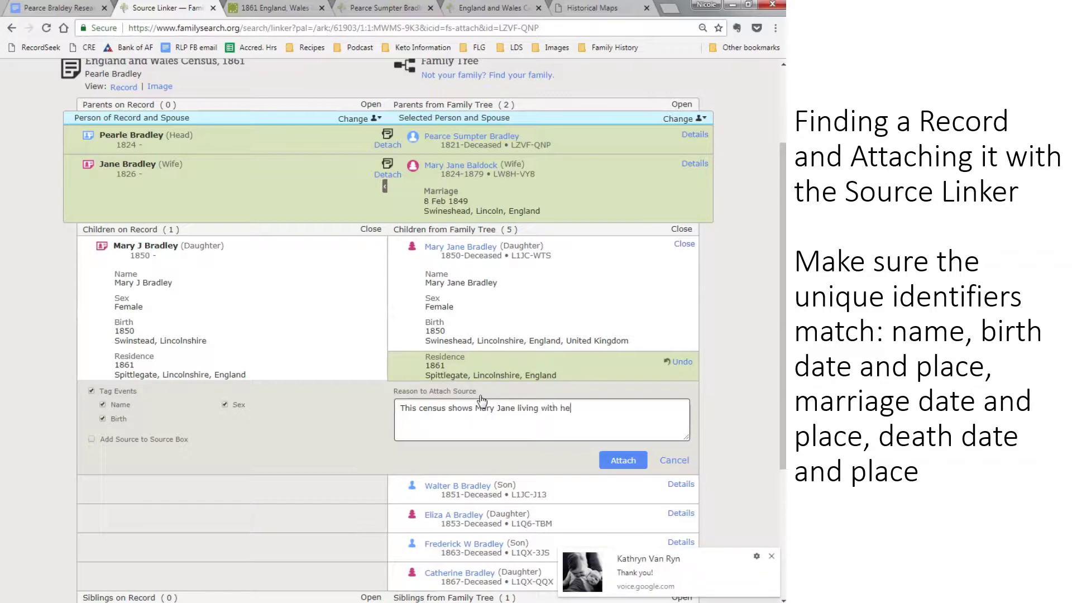
{"action": "left_click", "coordinate": [771, 556]}
{"action": "key", "text": "BackSpace"}
{"action": "type", "text": "in "}
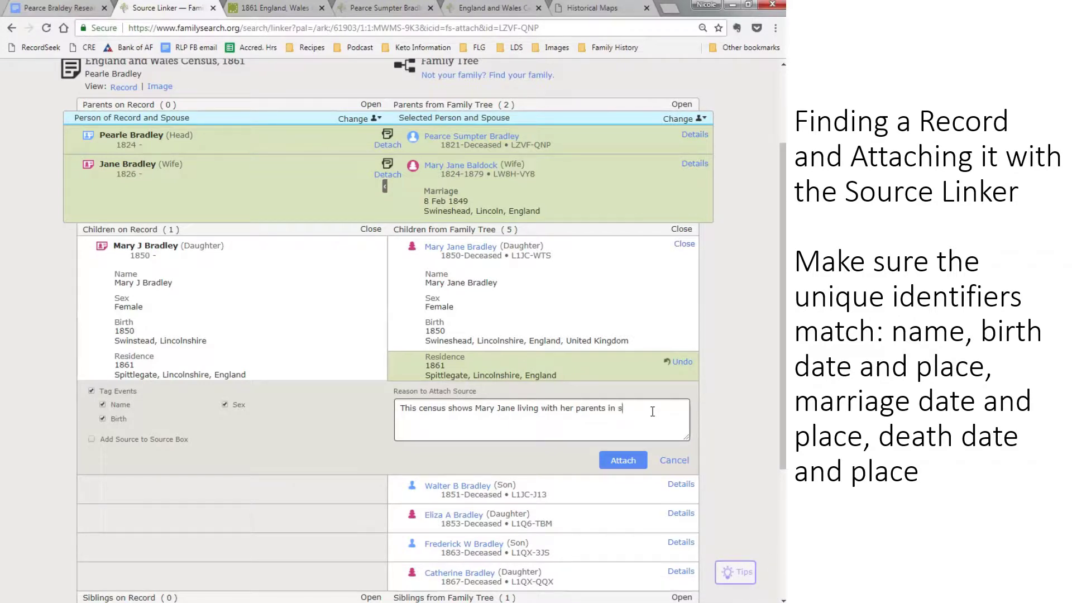
{"action": "type", "text": "Spittlegate."}
{"action": "left_click", "coordinate": [637, 467]}
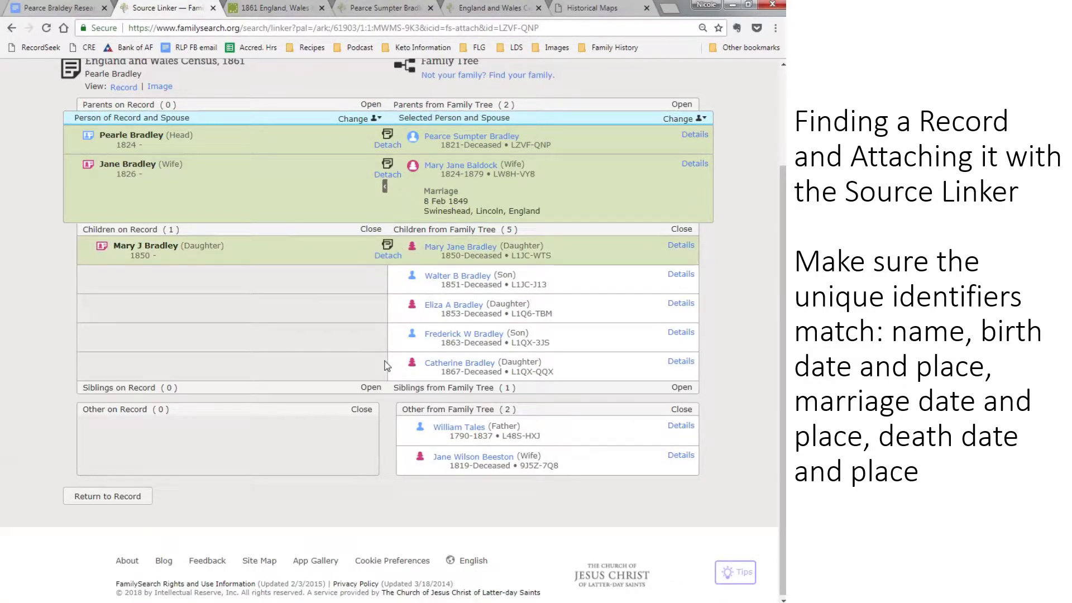
{"action": "scroll", "coordinate": [405, 376], "scroll_direction": "up", "scroll_amount": 1}
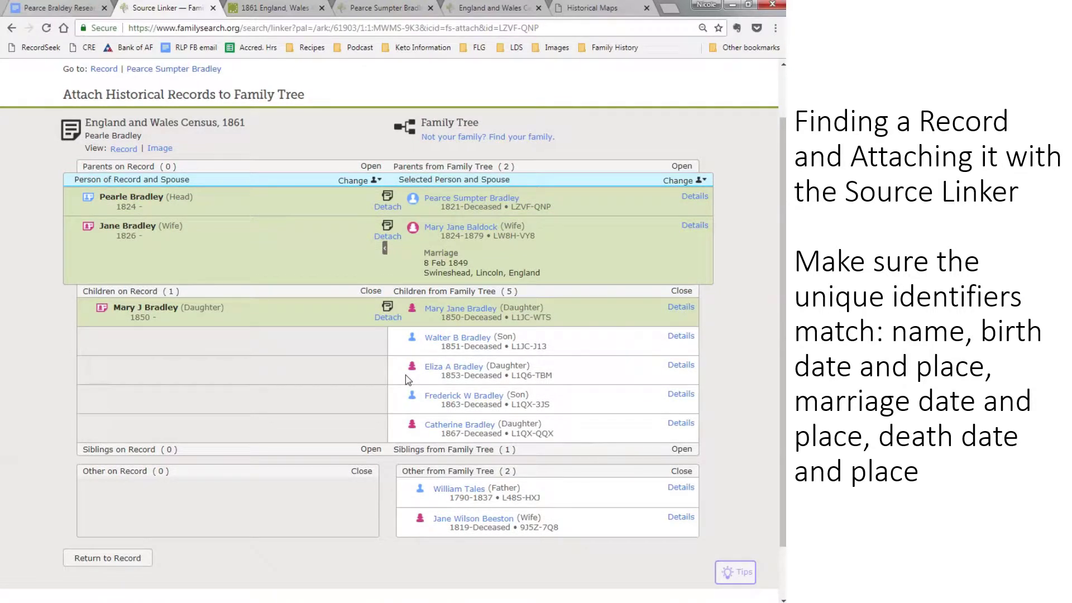